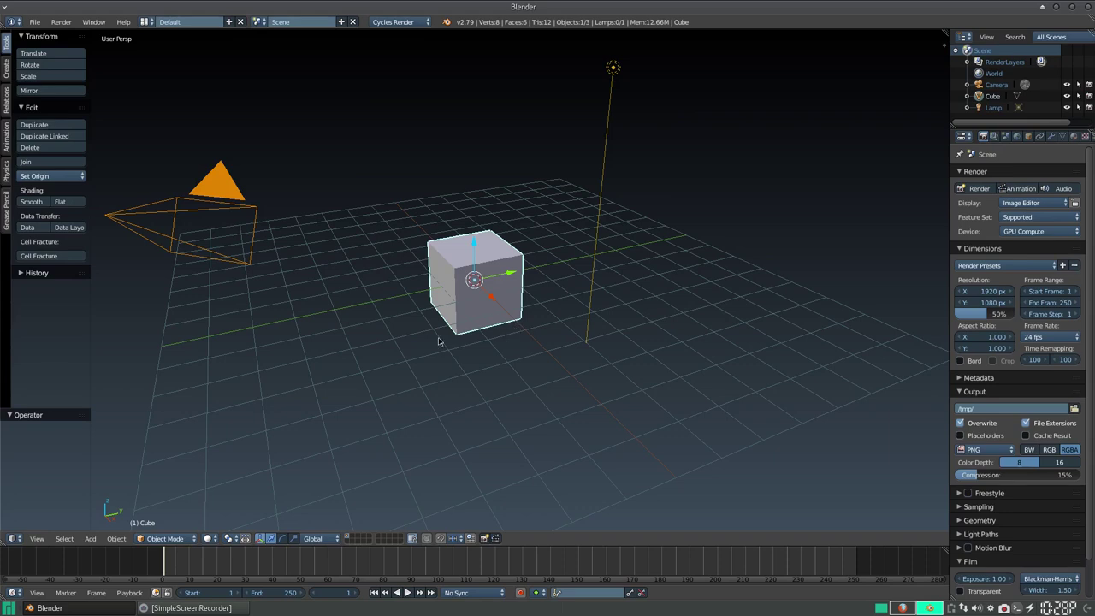
# Step: Orbit to a low front view and zoom in close on the default cube
pyautogui.moveTo(423, 336); pyautogui.dragTo(519, 318, button='middle')
pyautogui.scroll(2, 519, 321)
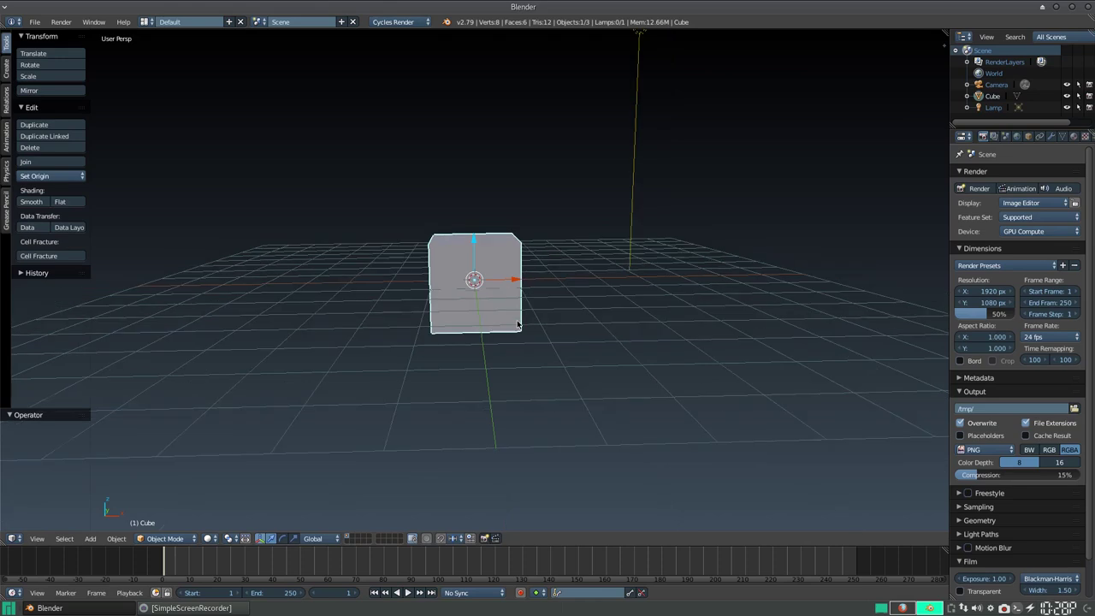
pyautogui.scroll(3, 517, 323)
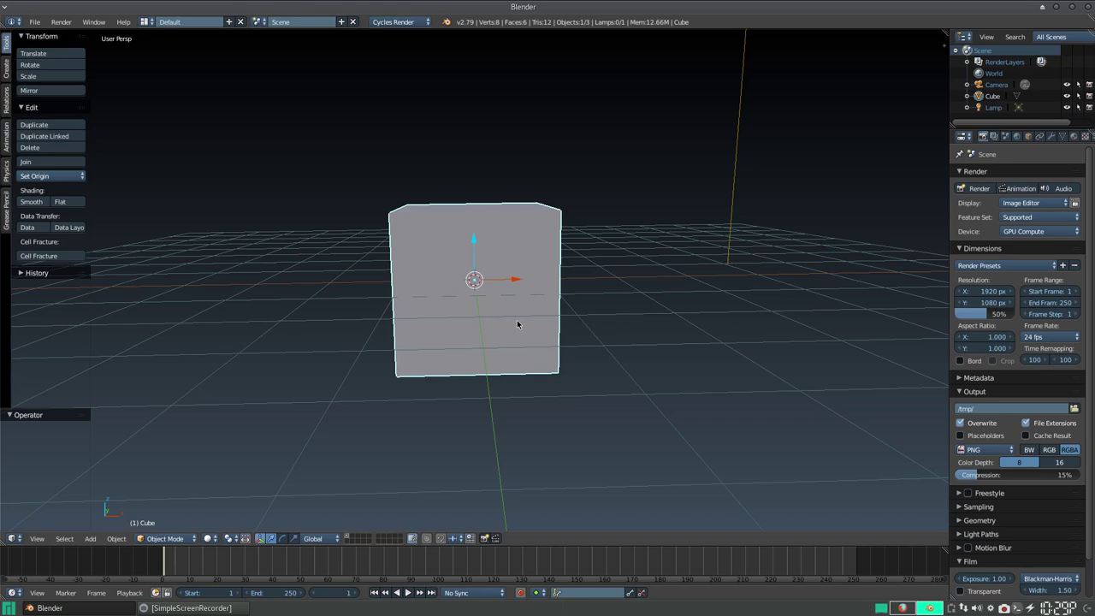
pyautogui.moveTo(473, 283)
pyautogui.mouseDown(button='middle')
pyautogui.moveTo(431, 312)
pyautogui.moveTo(417, 279)
pyautogui.moveTo(462, 276)
pyautogui.moveTo(439, 303)
pyautogui.moveTo(456, 298)
pyautogui.mouseUp(button='middle')
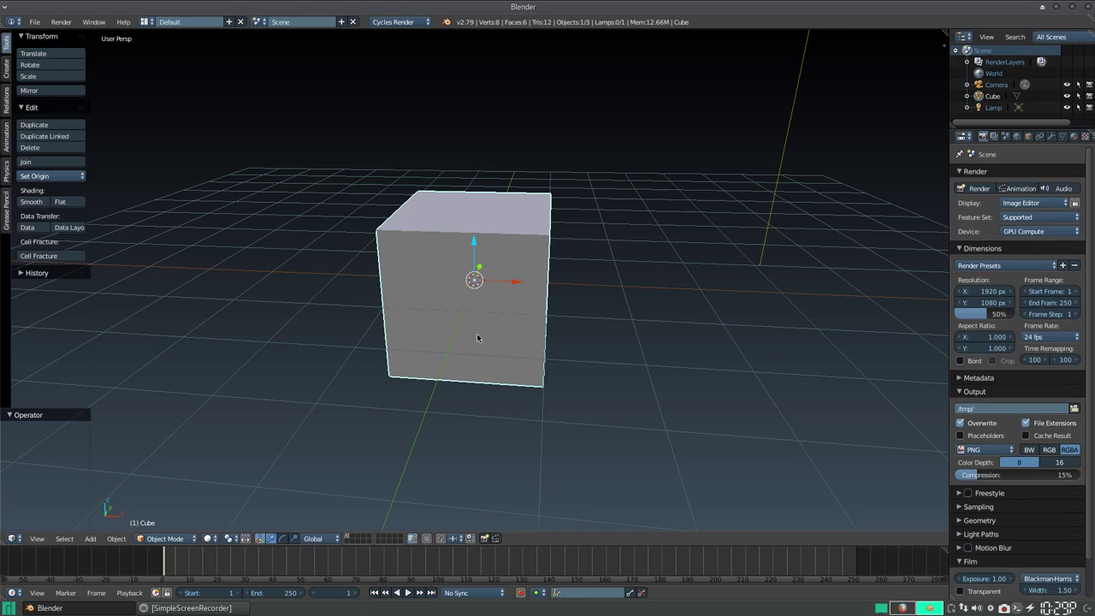
pyautogui.moveTo(479, 339)
pyautogui.mouseDown(button='middle')
pyautogui.moveTo(491, 310)
pyautogui.moveTo(490, 320)
pyautogui.mouseUp(button='middle')
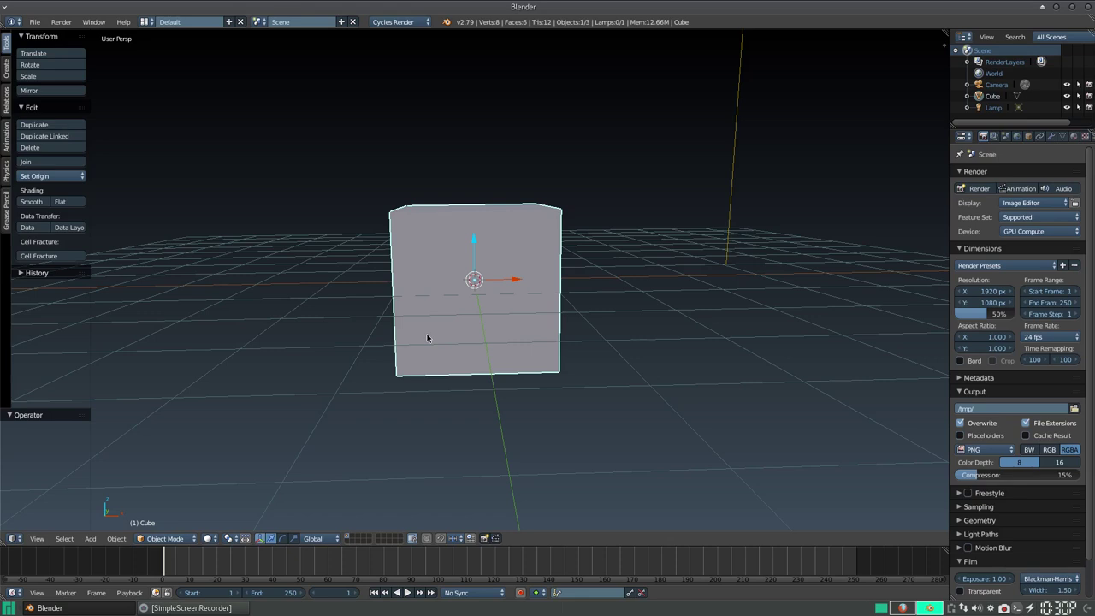
# Step: Subdivide the cube in Edit Mode, undo it, and switch to the Compositing layout
pyautogui.press('Tab')
pyautogui.moveTo(426, 338)
pyautogui.mouseDown(button='middle')
pyautogui.moveTo(480, 370)
pyautogui.moveTo(496, 325)
pyautogui.moveTo(486, 302)
pyautogui.moveTo(379, 294)
pyautogui.moveTo(472, 305)
pyautogui.moveTo(471, 291)
pyautogui.moveTo(481, 307)
pyautogui.mouseUp(button='middle')
pyautogui.press('w')
pyautogui.click(472, 305)
pyautogui.hotkey('ctrl', 'z')
pyautogui.press('Tab')
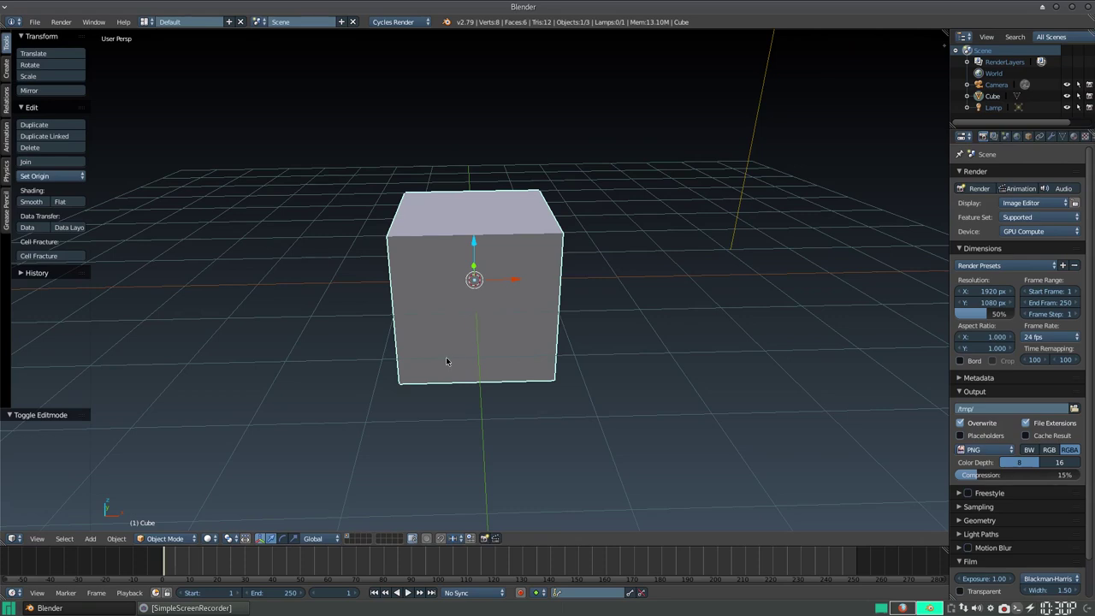
pyautogui.hotkey('ctrl', 'Left')
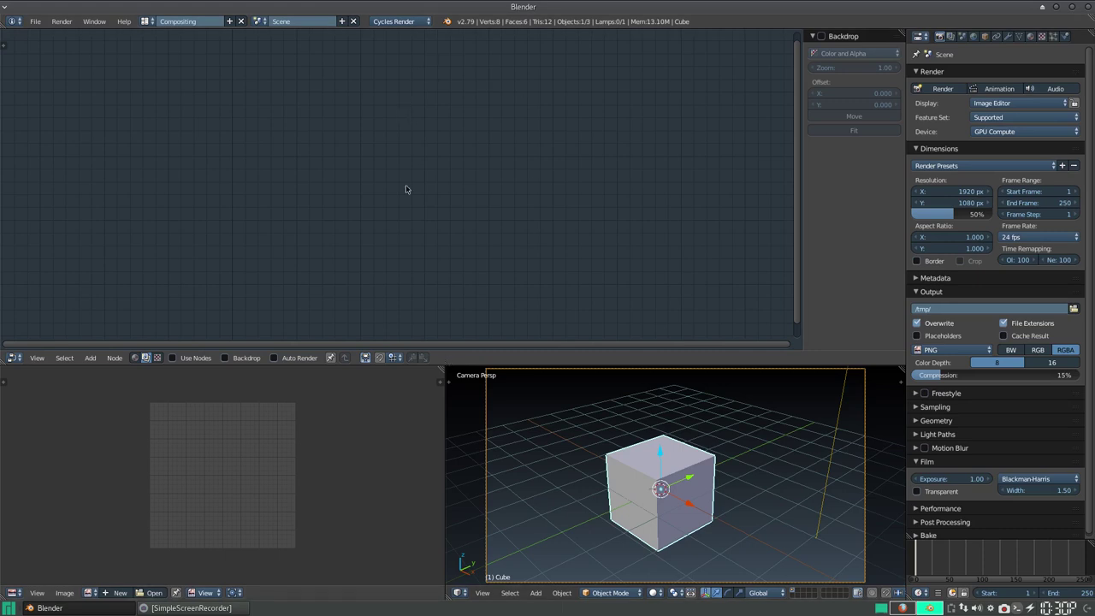
# Step: Show the cube's shader nodes, delete the Diffuse BSDF, and wire a new Principled BSDF into Surface
pyautogui.click(138, 358)
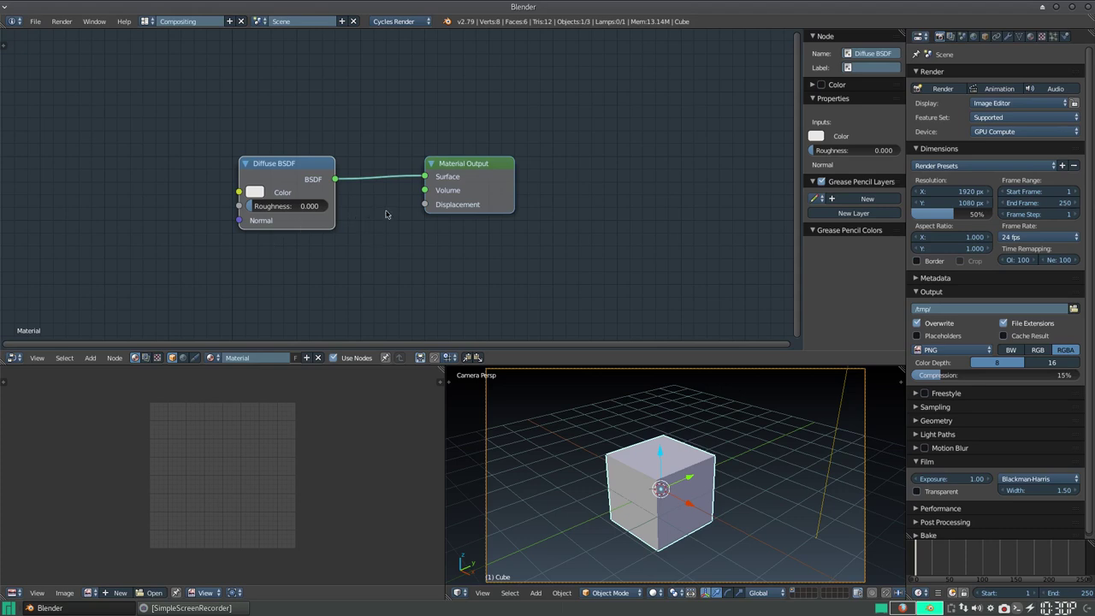
pyautogui.click(299, 167)
pyautogui.press('x')
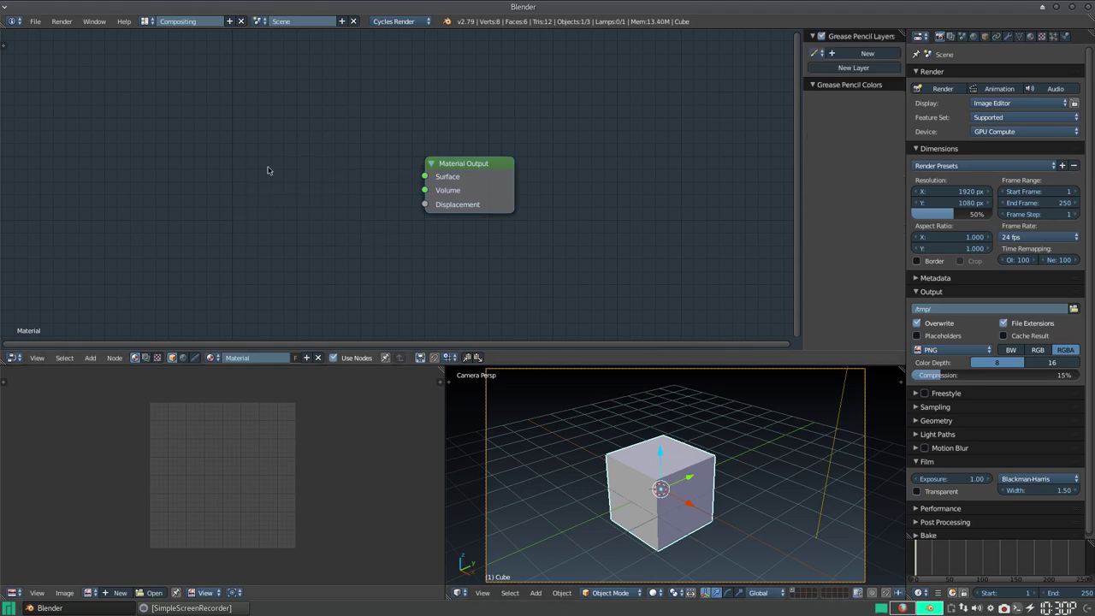
pyautogui.hotkey('shift', 'a')
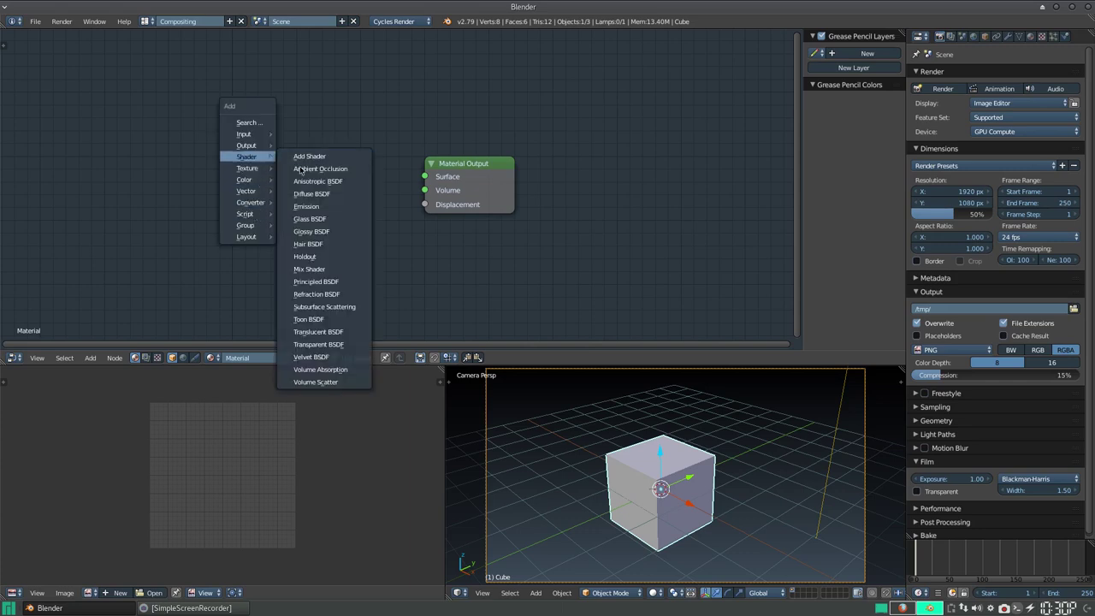
pyautogui.moveTo(246, 157)
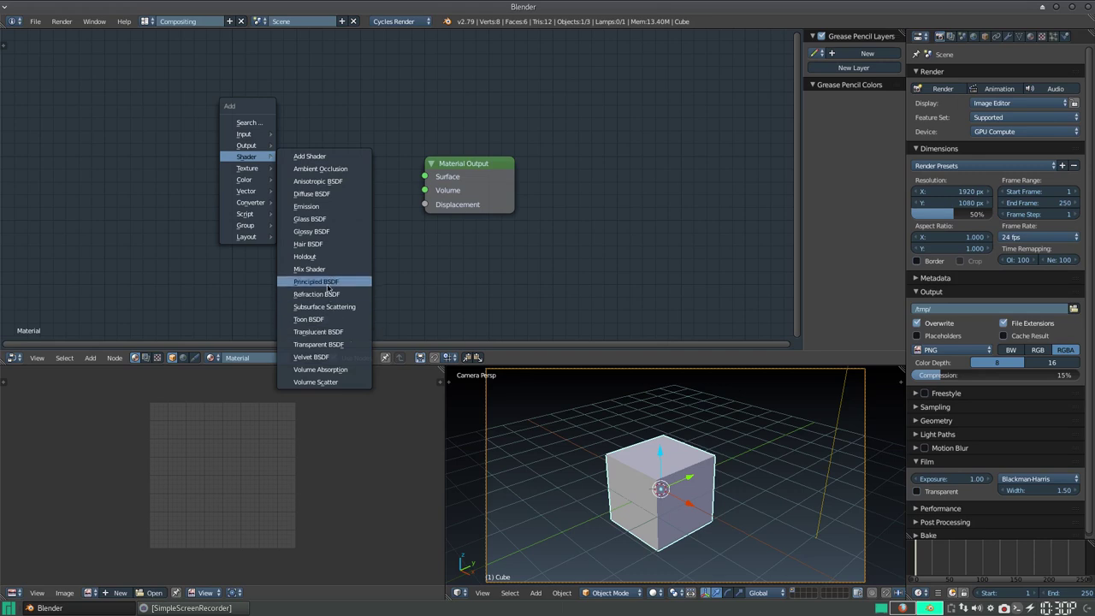
pyautogui.click(316, 281)
pyautogui.click(297, 100)
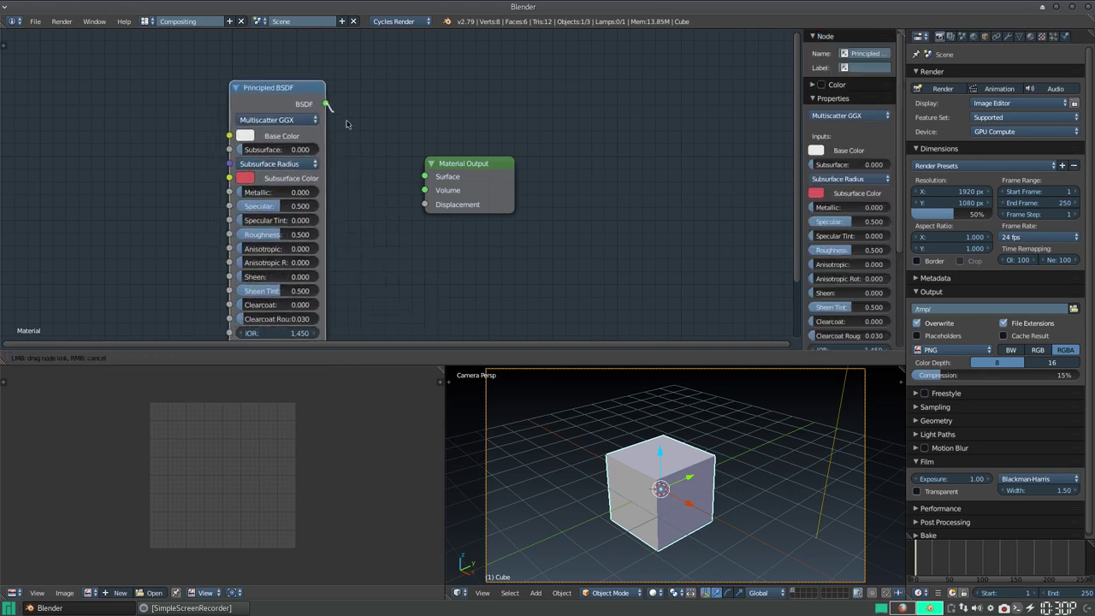
pyautogui.moveTo(325, 102); pyautogui.dragTo(425, 176)
pyautogui.hotkey('shift', 'a')
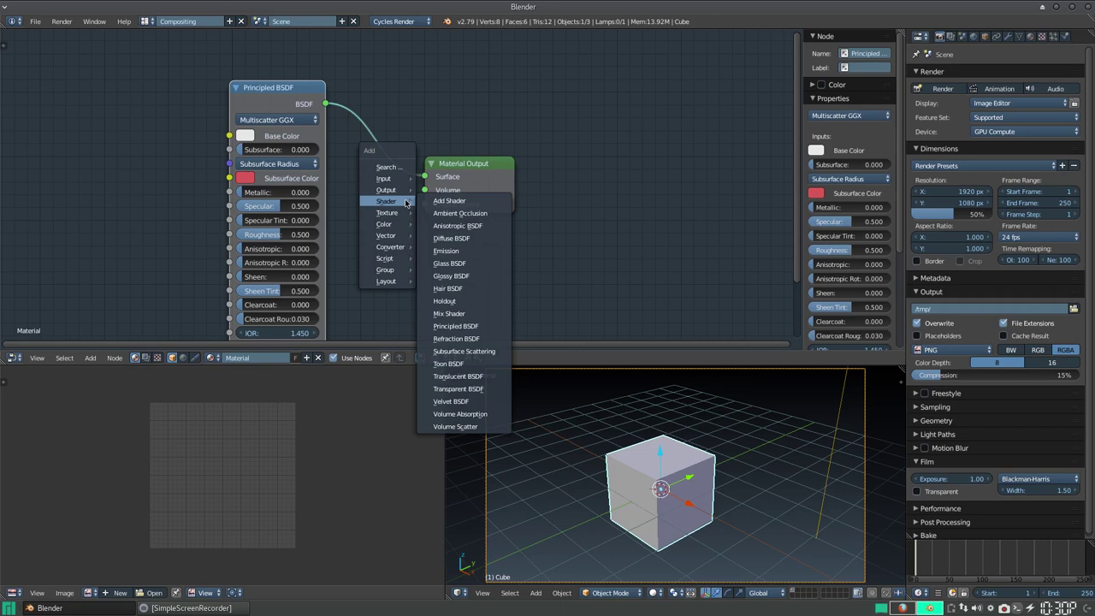
pyautogui.moveTo(387, 201)
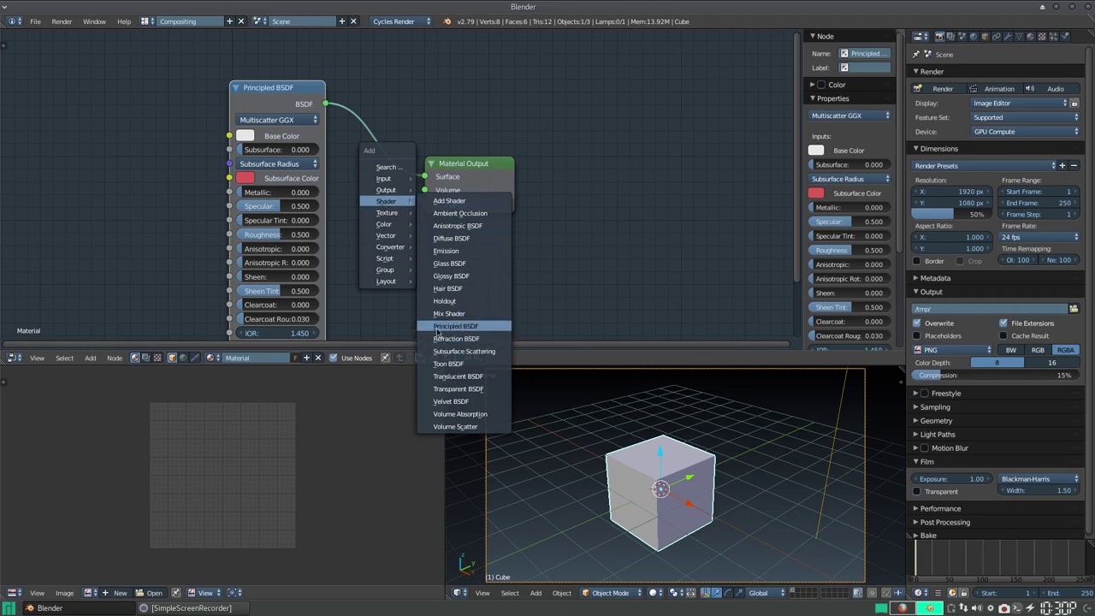
pyautogui.moveTo(389, 196); pyautogui.dragTo(511, 169, button='middle')
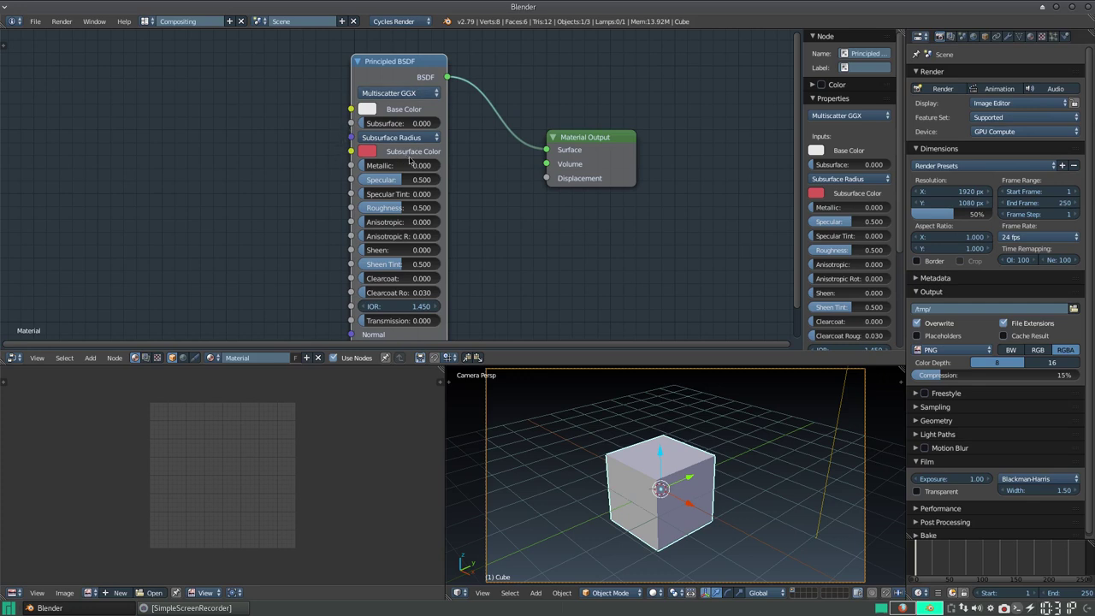
# Step: Set the Principled BSDF Base Color to green (0.159, 0.388, 0.125) and preview it rendered
pyautogui.click(368, 112)
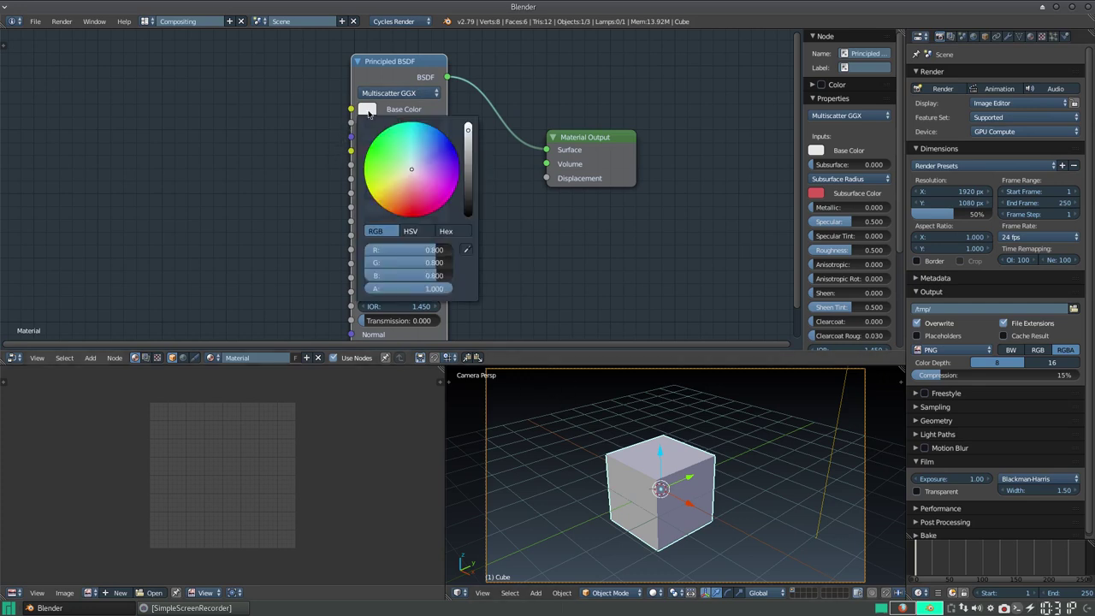
pyautogui.click(393, 162)
pyautogui.scroll(-4, 440, 173)
pyautogui.scroll(-4, 442, 174)
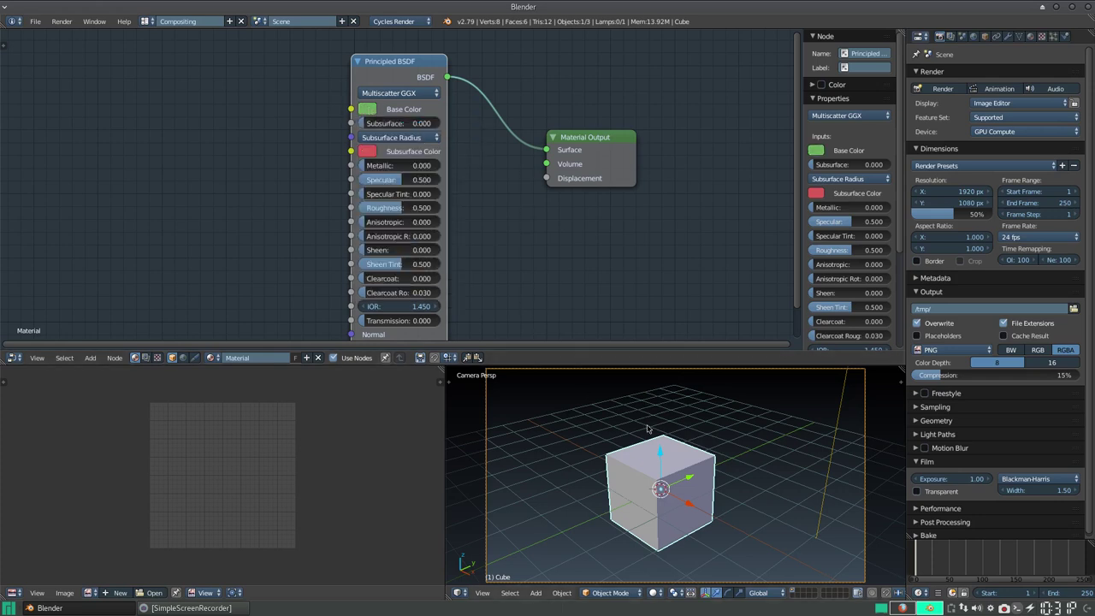
pyautogui.hotkey('shift', 'z')
pyautogui.hotkey('shift', 'z')
pyautogui.rightClick(847, 408)
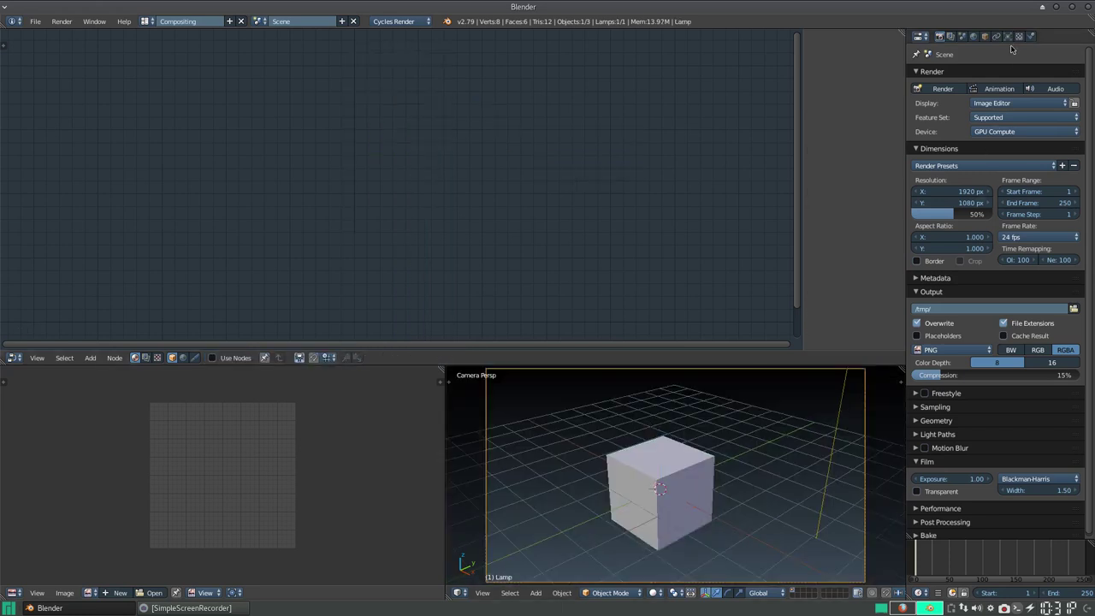
# Step: Show the lamp's data settings and briefly preview the scene rendered
pyautogui.click(1008, 35)
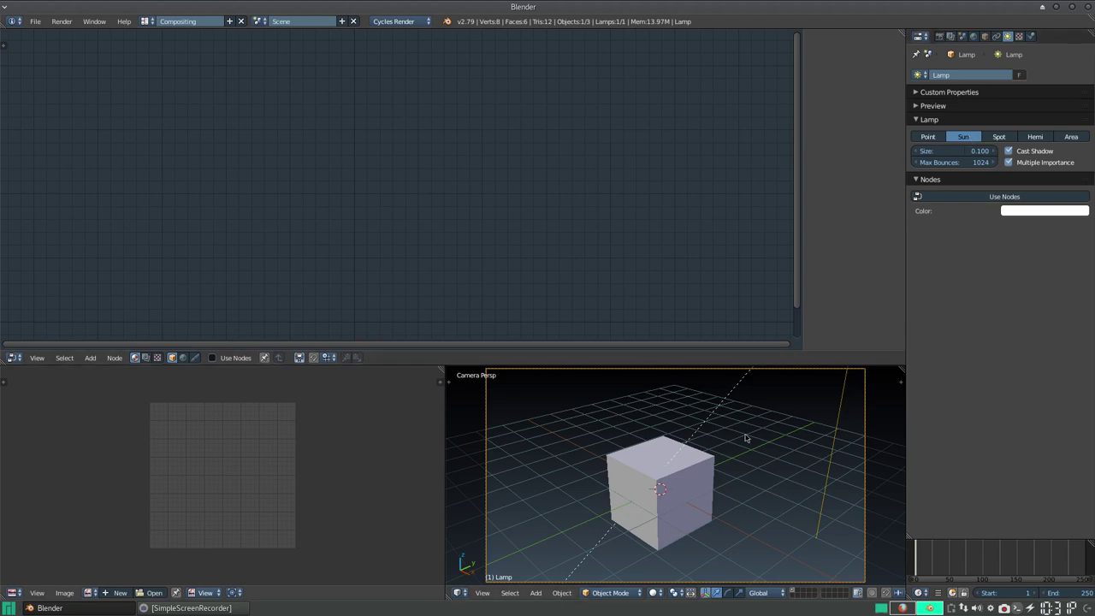
pyautogui.hotkey('shift', 'z')
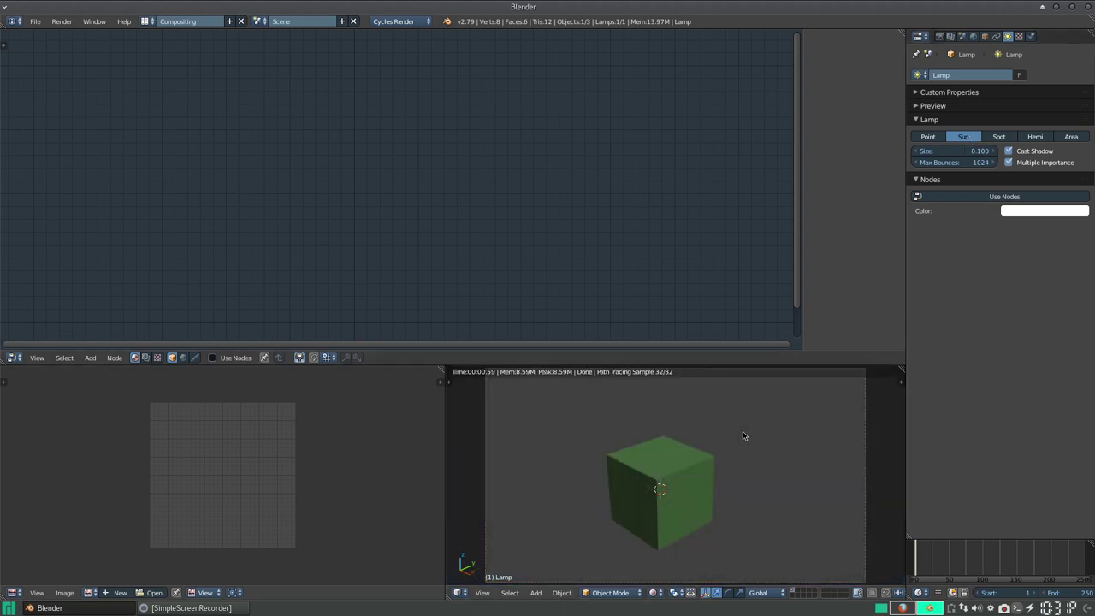
pyautogui.hotkey('shift', 'z')
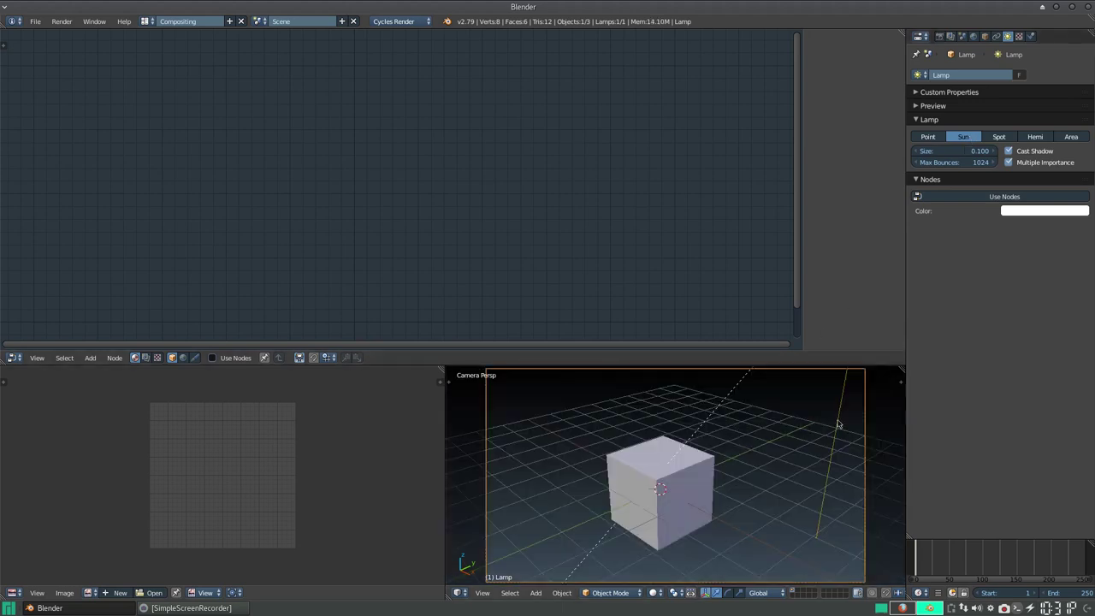
pyautogui.moveTo(838, 423); pyautogui.dragTo(821, 420, button='middle')
pyautogui.scroll(-3, 792, 420)
# Step: Move the sun lamp along Y and X and rotate it about Z
pyautogui.press('g')
pyautogui.press('y')
pyautogui.click(683, 470)
pyautogui.press('r')
pyautogui.press('z')
pyautogui.click(675, 461)
pyautogui.press('g')
pyautogui.press('x')
pyautogui.click(684, 458)
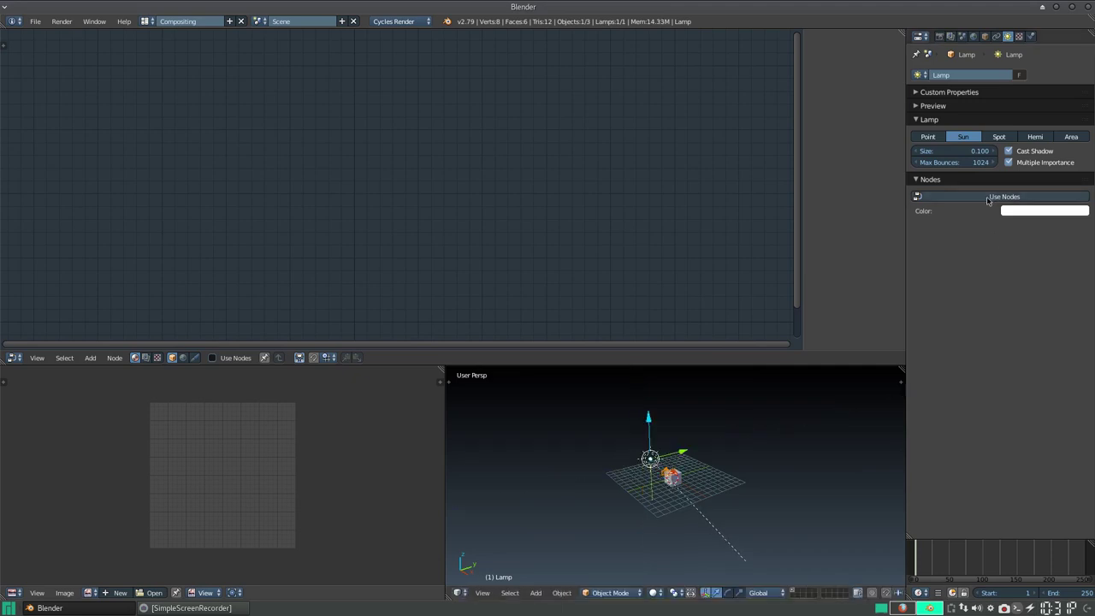
# Step: Enable nodes on the sun lamp and set its emission Strength to 5
pyautogui.click(990, 199)
pyautogui.click(1021, 231)
pyautogui.write('5')
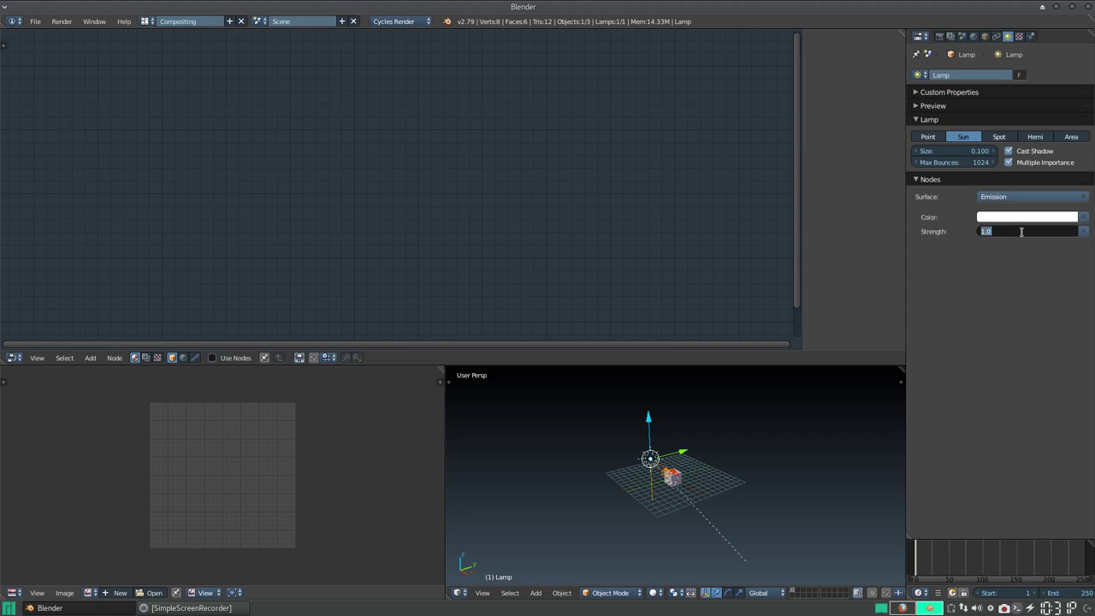
pyautogui.press('Return')
# Step: Preview the lit cube in rendered shading from a frontal view
pyautogui.hotkey('shift', 'z')
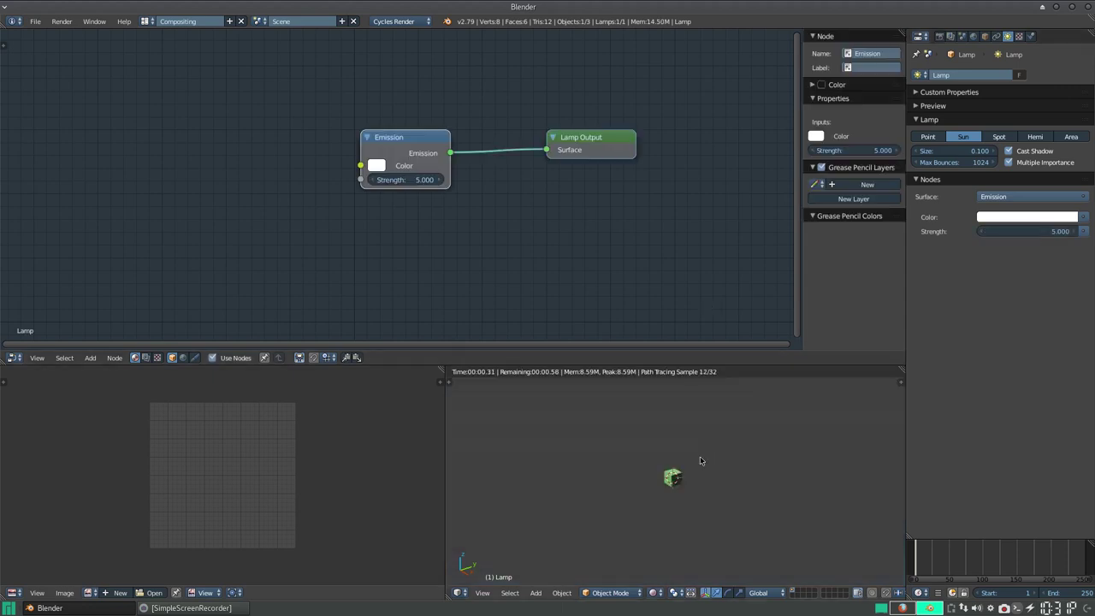
pyautogui.scroll(3, 697, 462)
pyautogui.scroll(4, 684, 475)
pyautogui.scroll(1, 674, 486)
pyautogui.moveTo(675, 486)
pyautogui.mouseDown(button='middle')
pyautogui.moveTo(784, 465)
pyautogui.moveTo(732, 480)
pyautogui.mouseUp(button='middle')
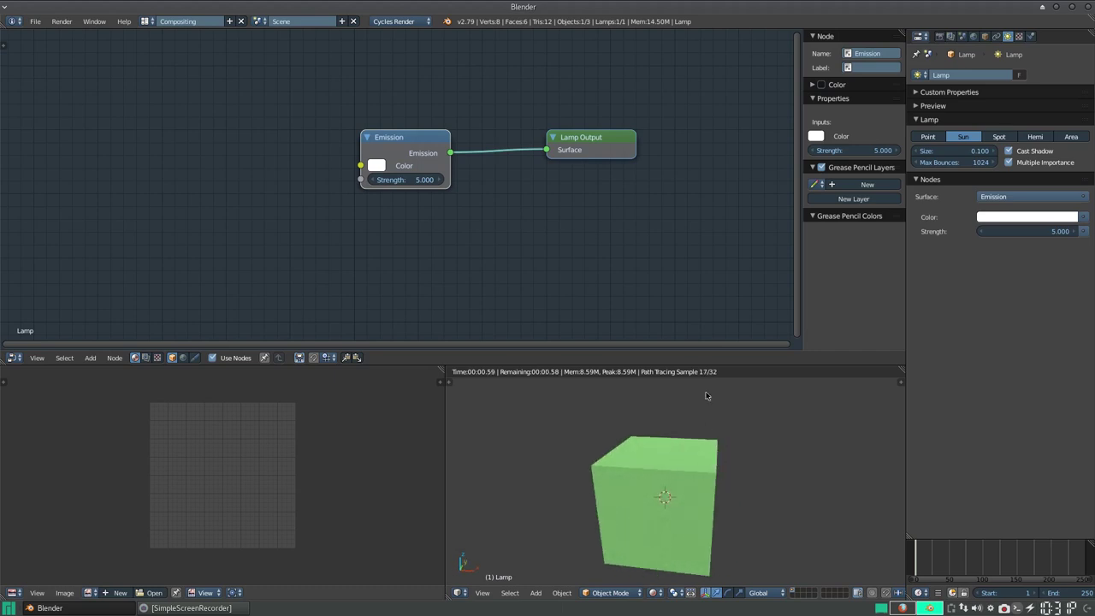
pyautogui.rightClick(661, 490)
# Step: Add an Image Texture node to the left of the Principled BSDF in the cube's material
pyautogui.hotkey('shift', 'z')
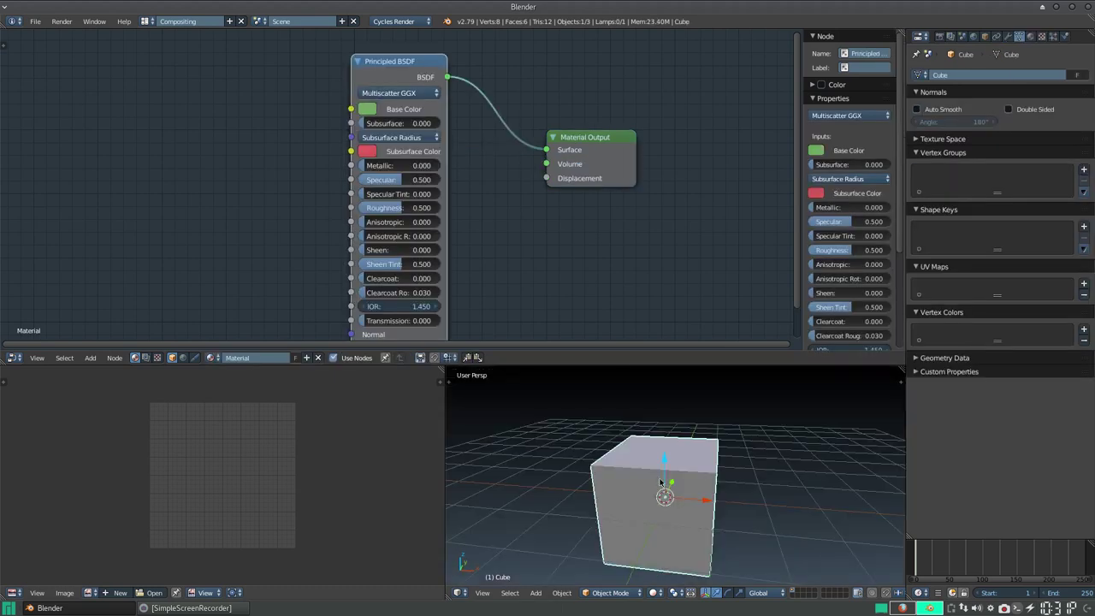
pyautogui.moveTo(667, 505); pyautogui.dragTo(467, 501, button='middle')
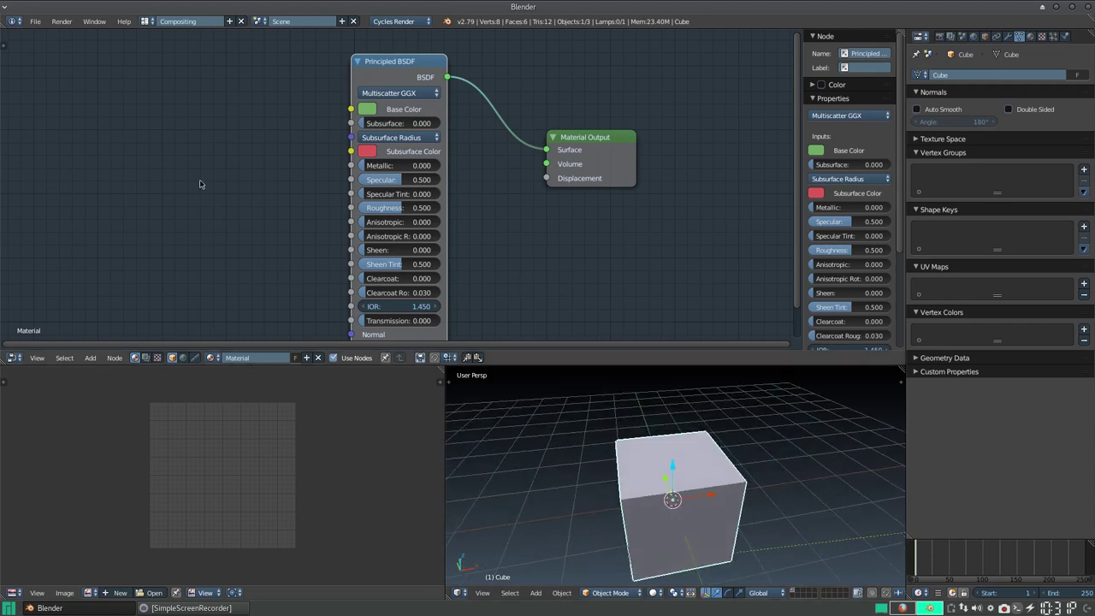
pyautogui.moveTo(228, 200); pyautogui.dragTo(315, 189, button='middle')
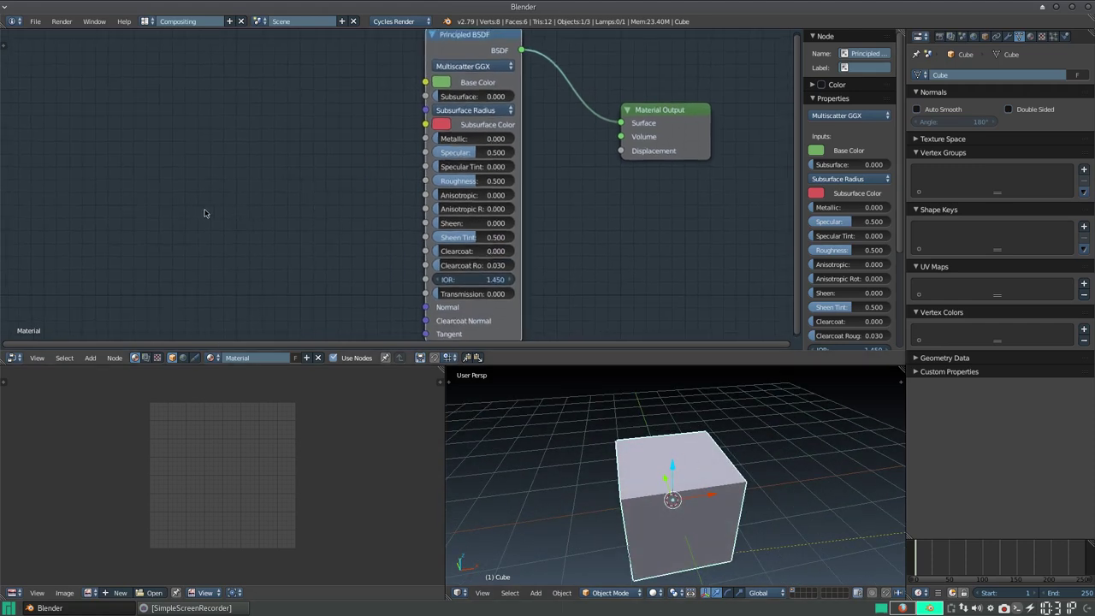
pyautogui.hotkey('shift', 'a')
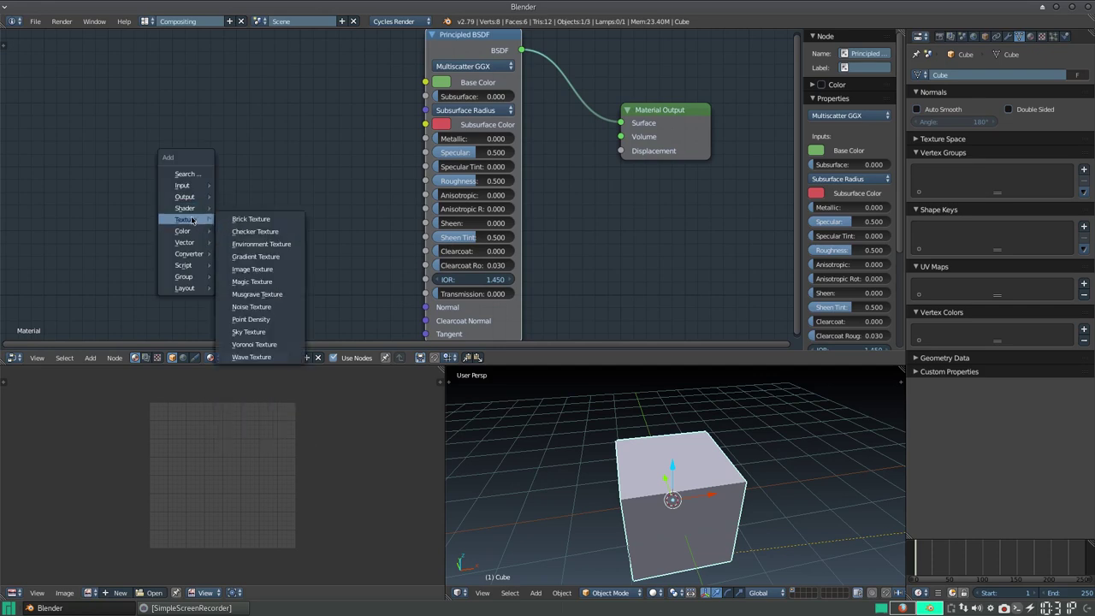
pyautogui.click(254, 272)
pyautogui.click(236, 180)
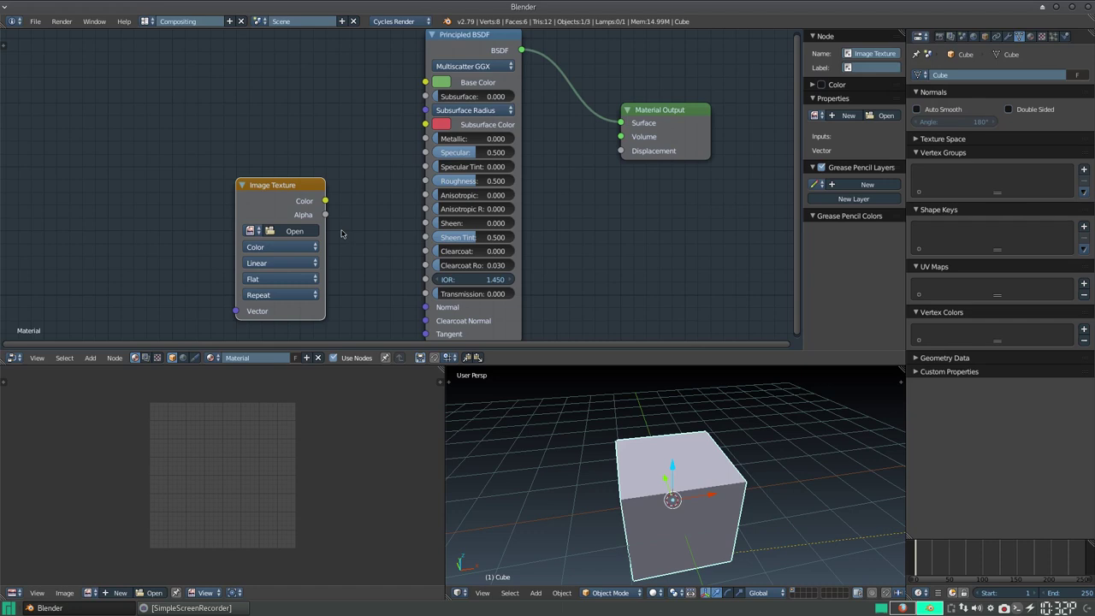
pyautogui.moveTo(345, 224); pyautogui.dragTo(352, 167, button='middle')
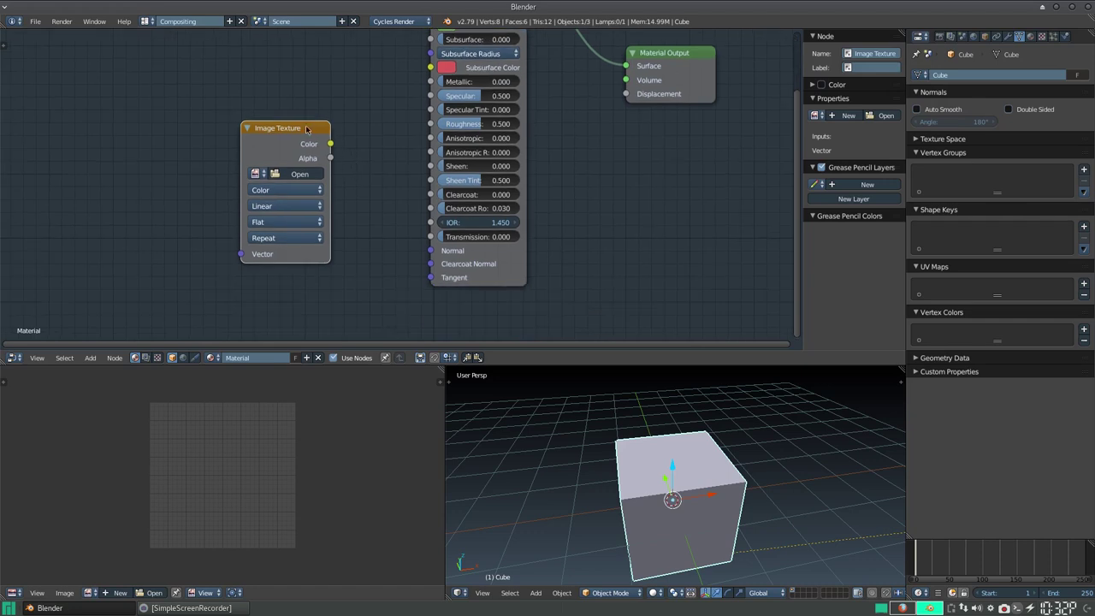
pyautogui.moveTo(306, 129); pyautogui.dragTo(307, 152)
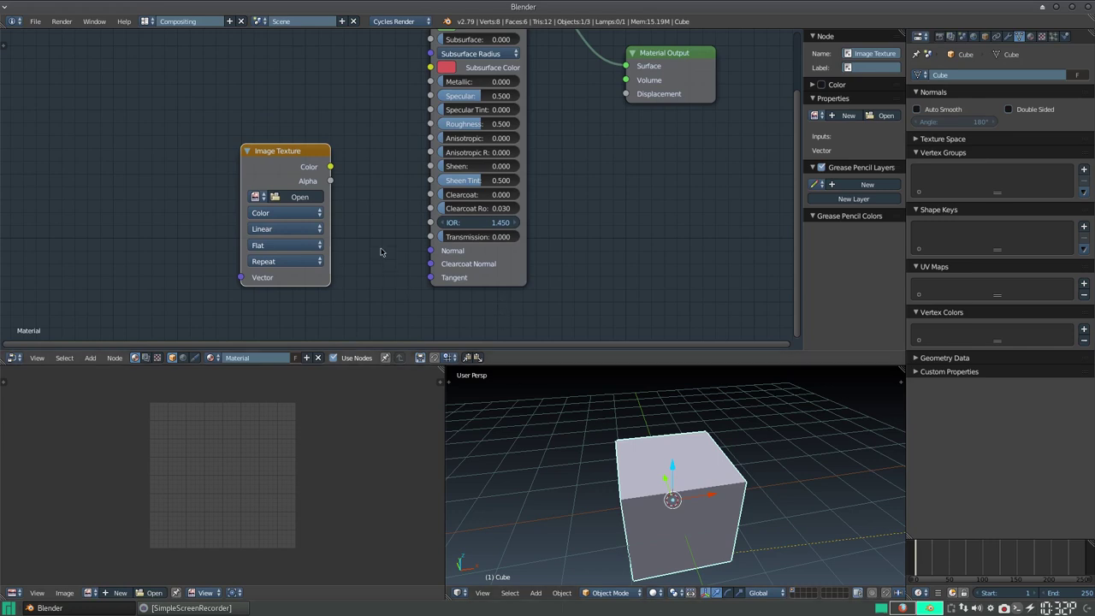
pyautogui.click(300, 196)
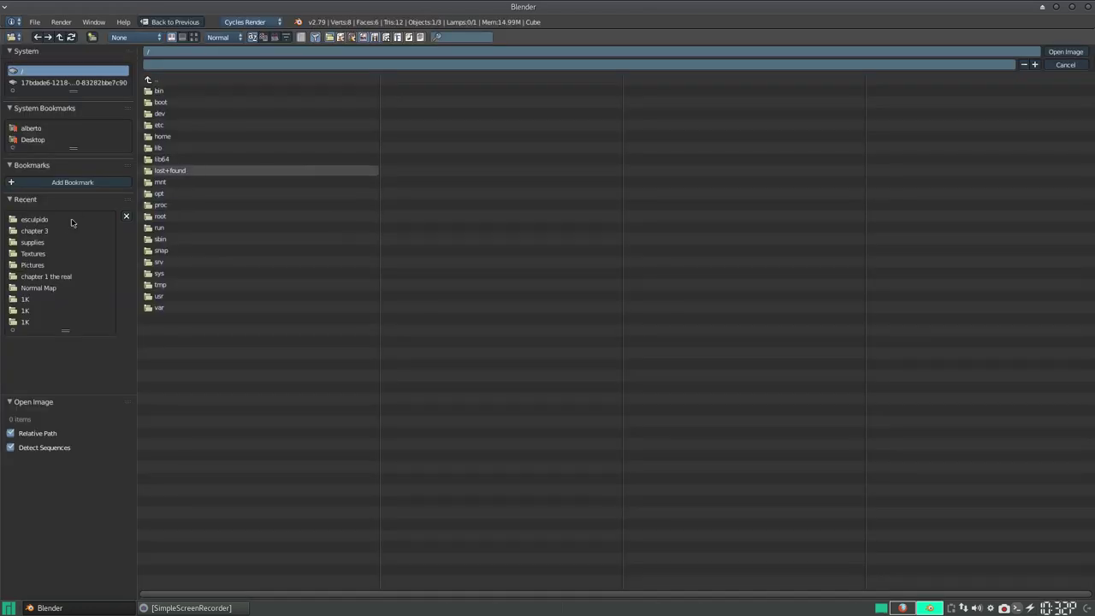
# Step: Load TexturesCom_RooftilesCeramic0094_2_seamless_SNORMAL MAP.png from the recent Textures folder
pyautogui.click(34, 254)
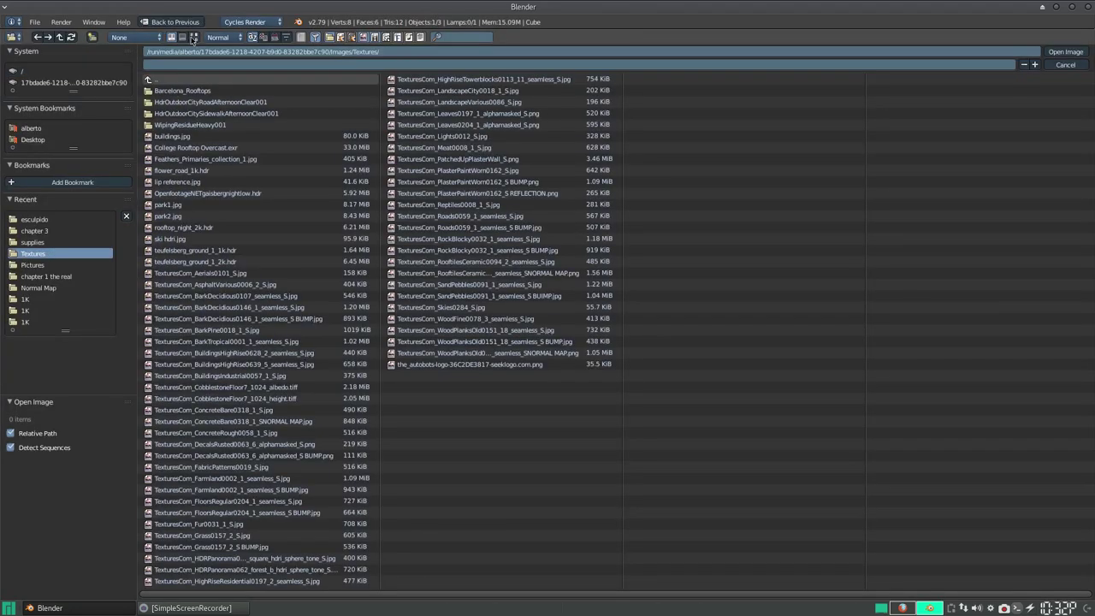
pyautogui.click(194, 37)
pyautogui.scroll(-3, 489, 224)
pyautogui.scroll(-3, 487, 256)
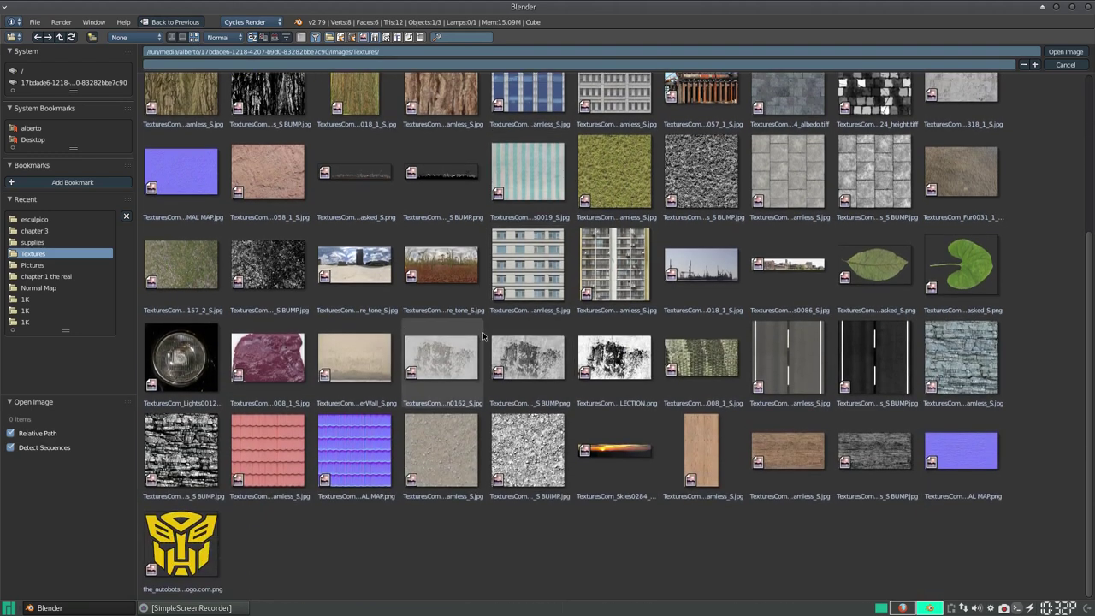
pyautogui.doubleClick(354, 441)
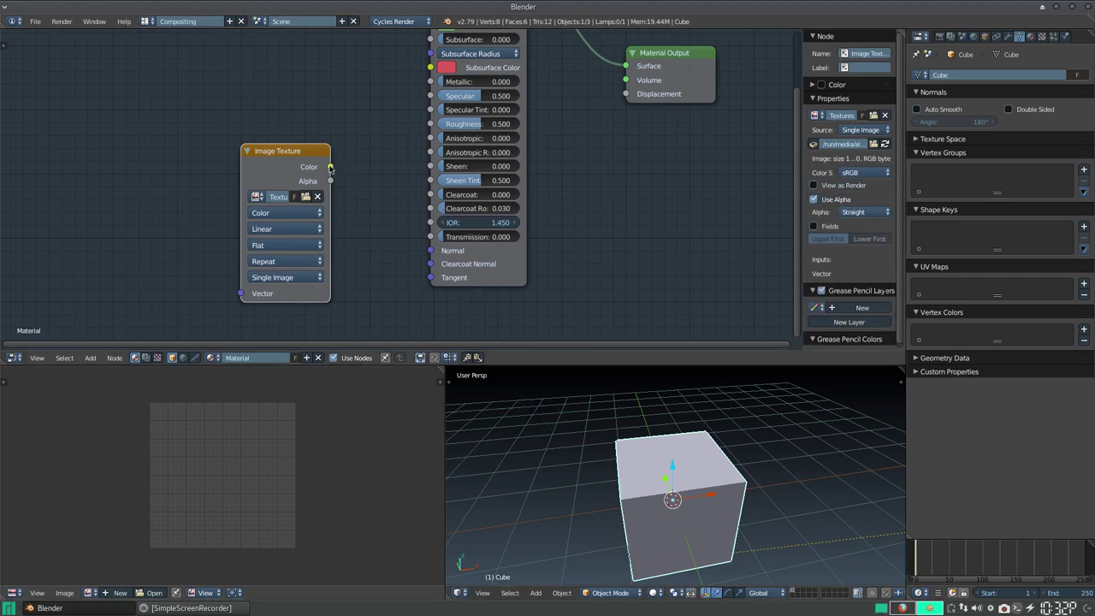
# Step: Wire the Image Texture Color output into the Principled BSDF Normal input and preview rendered
pyautogui.moveTo(305, 158); pyautogui.dragTo(246, 147)
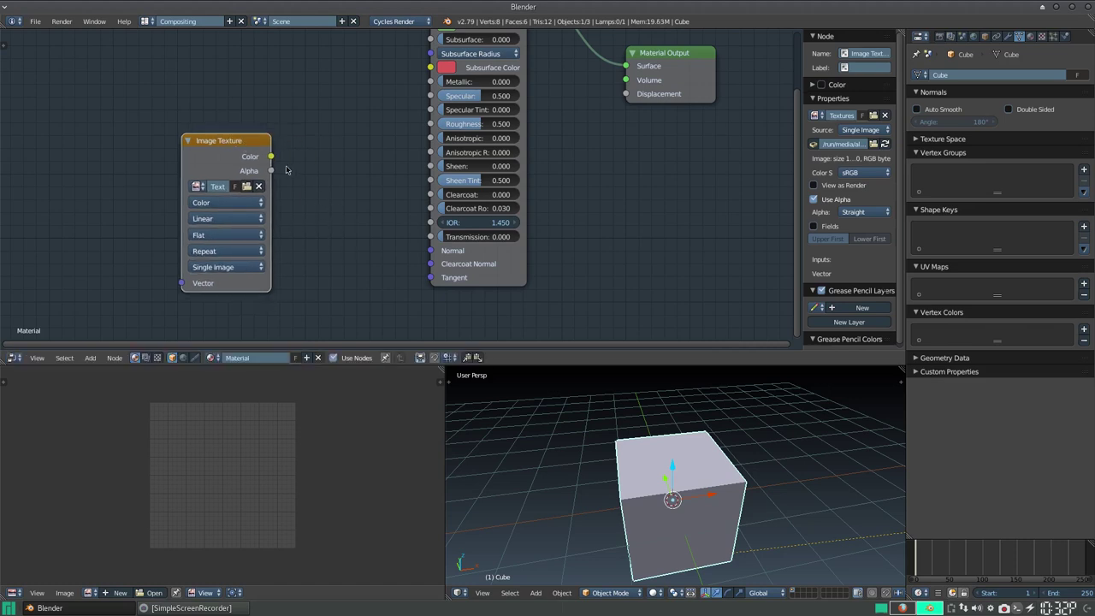
pyautogui.moveTo(272, 157); pyautogui.dragTo(430, 251)
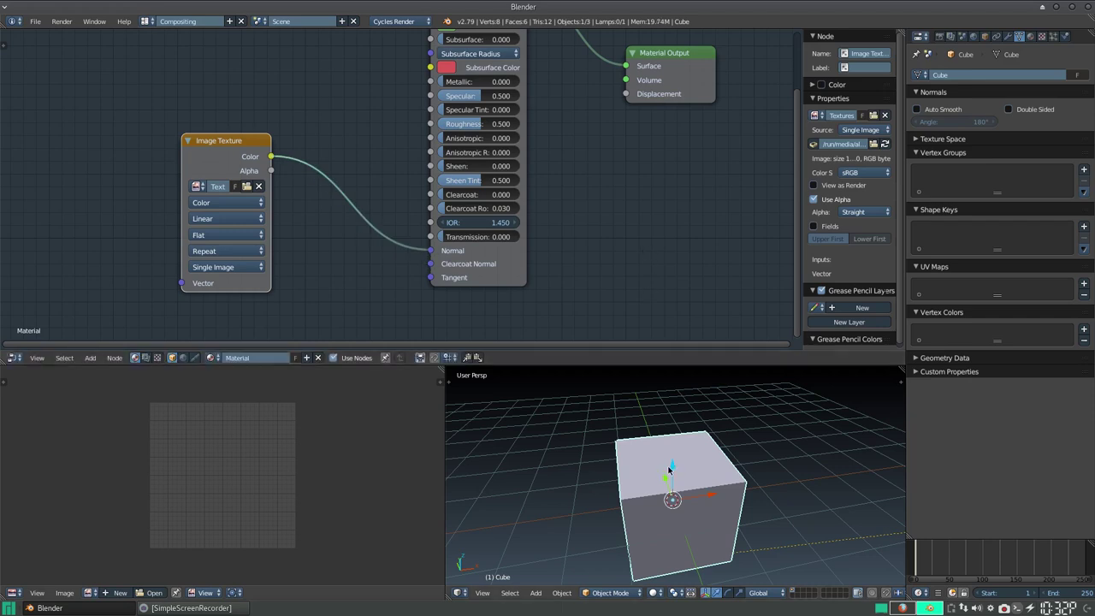
pyautogui.hotkey('shift', 'z')
pyautogui.moveTo(597, 413)
pyautogui.mouseDown(button='middle')
pyautogui.moveTo(691, 443)
pyautogui.moveTo(615, 462)
pyautogui.mouseUp(button='middle')
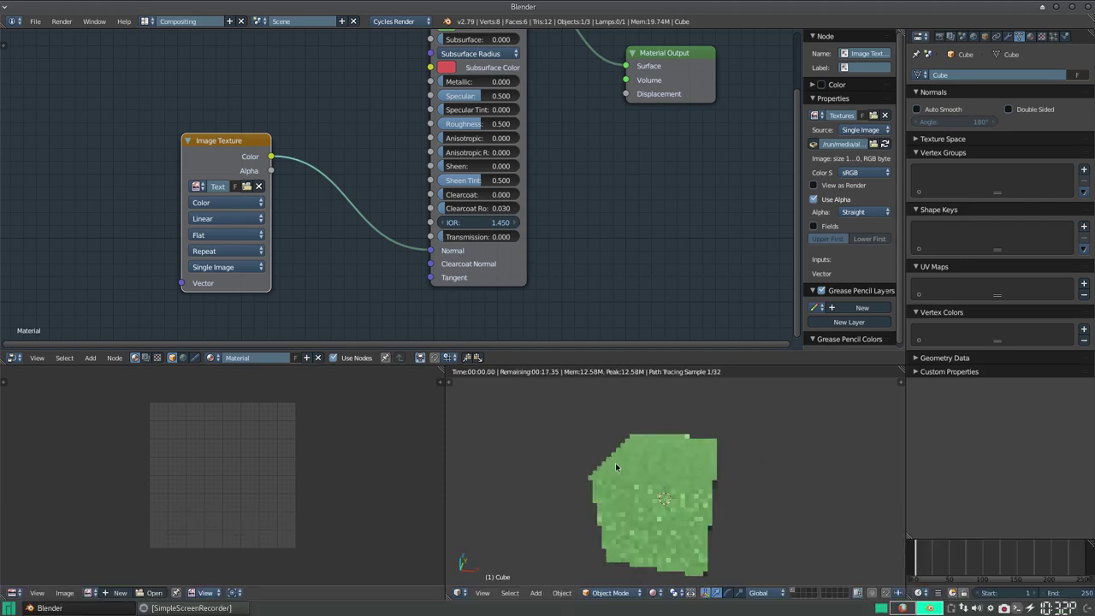
# Step: Shift the Image Texture node left and inspect the Normal connection in the node view
pyautogui.moveTo(263, 153); pyautogui.dragTo(205, 151)
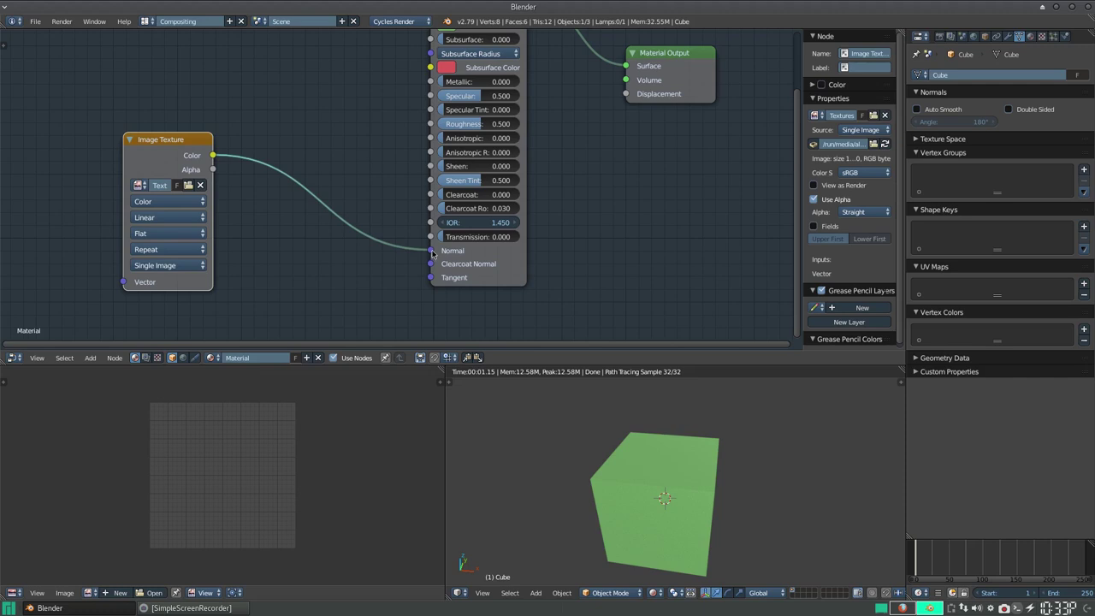
pyautogui.scroll(3, 432, 252)
pyautogui.moveTo(513, 316); pyautogui.dragTo(489, 259, button='middle')
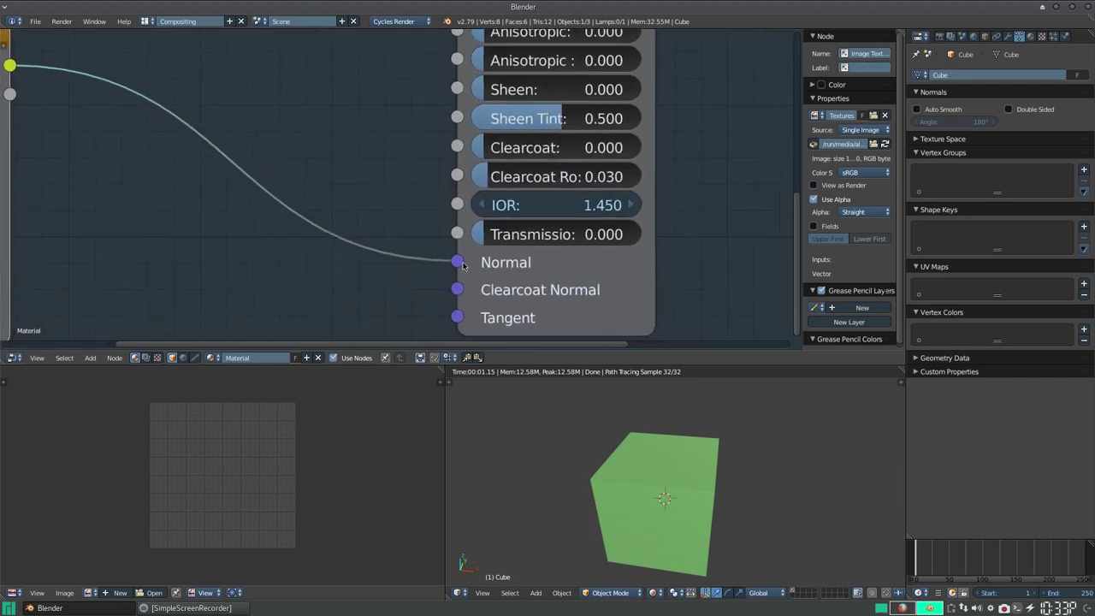
pyautogui.scroll(-3, 467, 256)
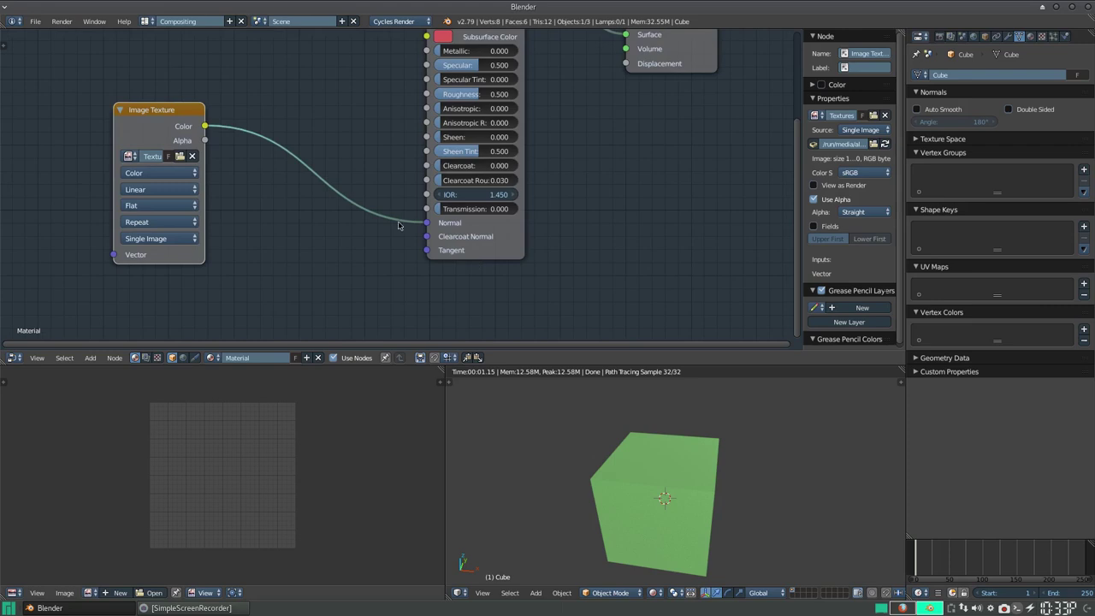
pyautogui.moveTo(398, 225); pyautogui.dragTo(433, 242, button='middle')
pyautogui.scroll(-1, 434, 242)
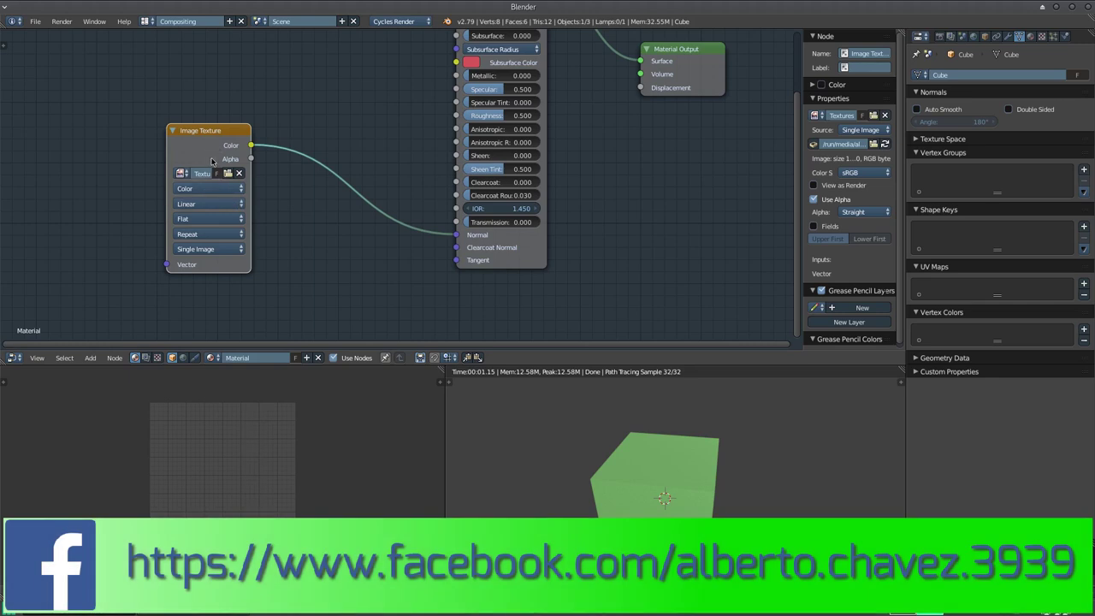
# Step: Set the Image Texture color space to Non-Color Data
pyautogui.click(204, 188)
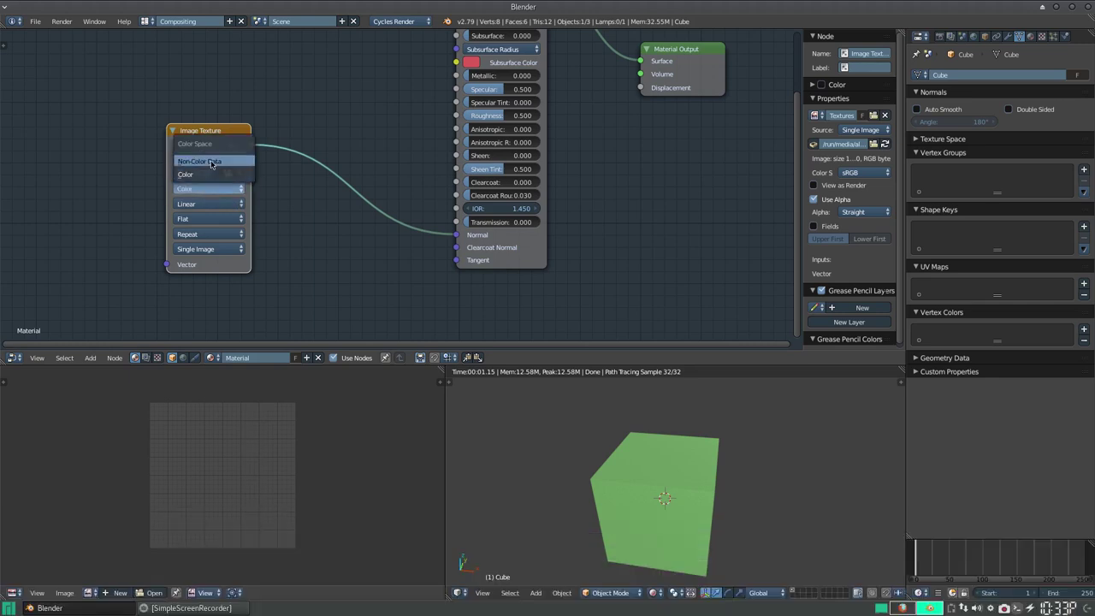
pyautogui.click(211, 161)
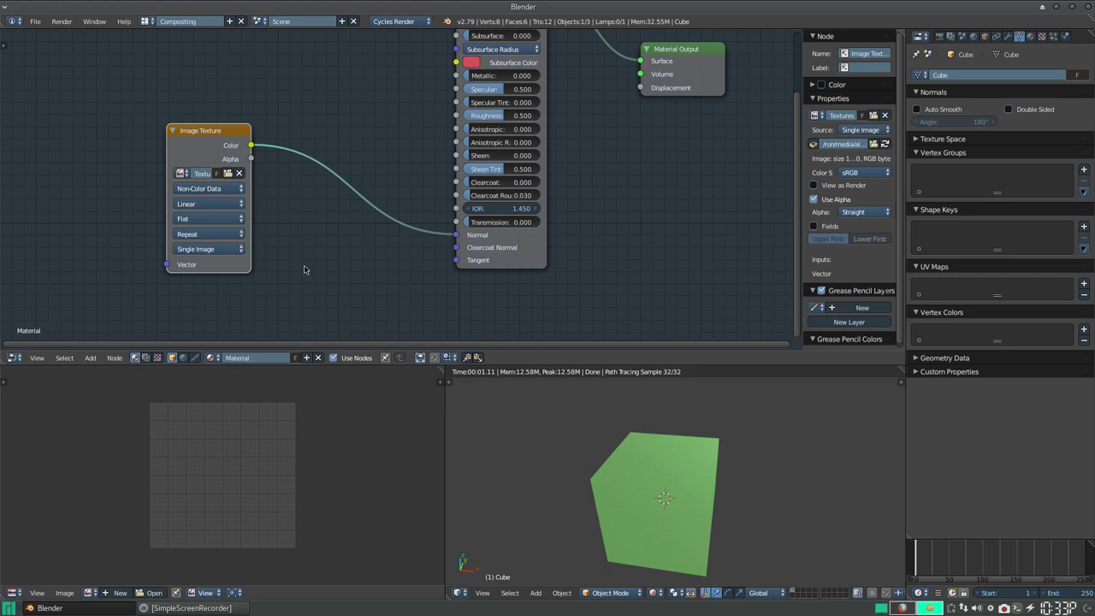
pyautogui.moveTo(231, 131); pyautogui.dragTo(163, 125)
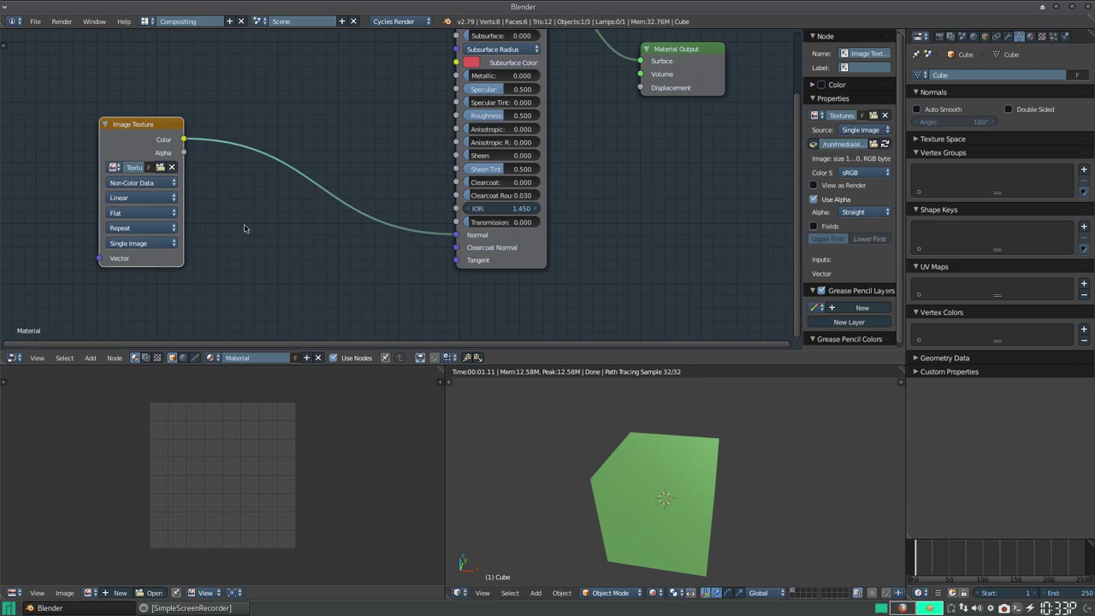
# Step: Insert a Normal Map node into the image-to-Normal link and orbit to check the cube
pyautogui.hotkey('shift', 'a')
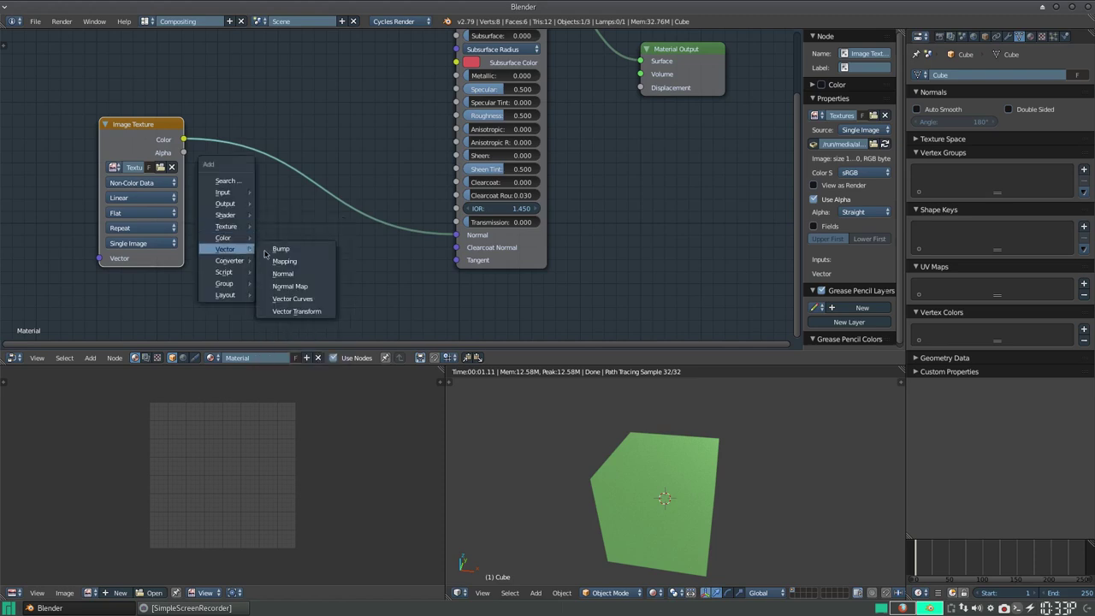
pyautogui.click(296, 288)
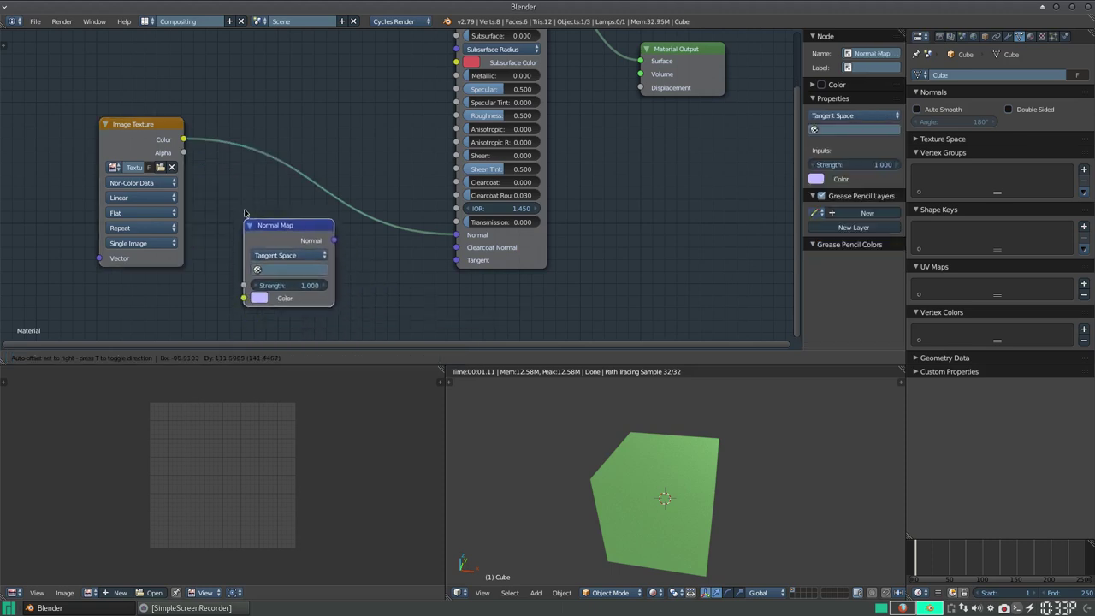
pyautogui.click(280, 143)
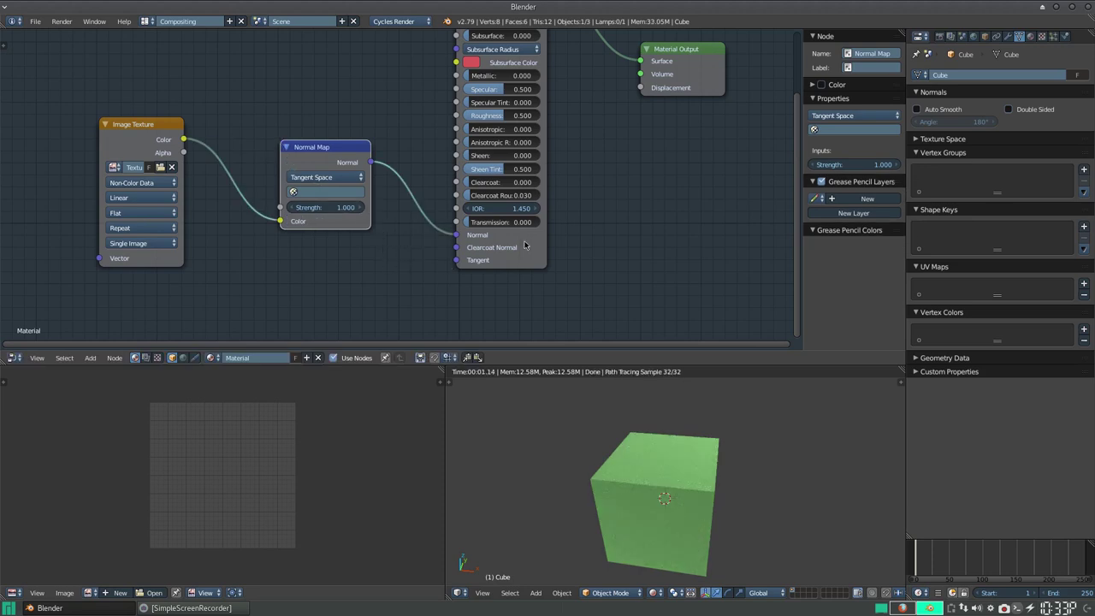
pyautogui.moveTo(571, 196); pyautogui.dragTo(567, 213, button='middle')
pyautogui.moveTo(650, 462)
pyautogui.mouseDown(button='middle')
pyautogui.moveTo(684, 514)
pyautogui.moveTo(718, 493)
pyautogui.mouseUp(button='middle')
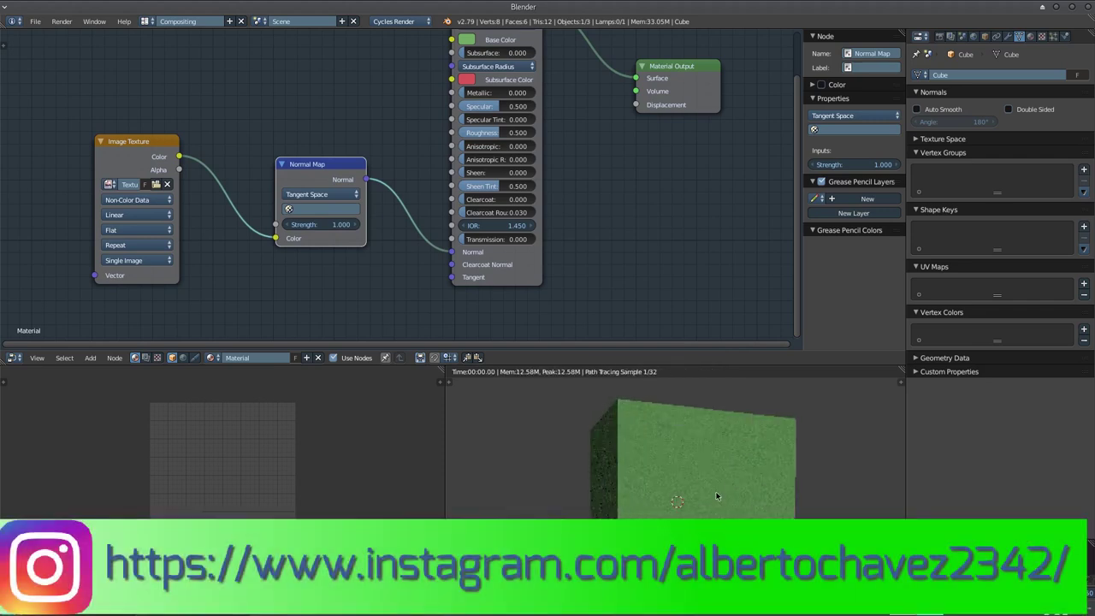
pyautogui.moveTo(718, 493); pyautogui.dragTo(710, 530, button='middle')
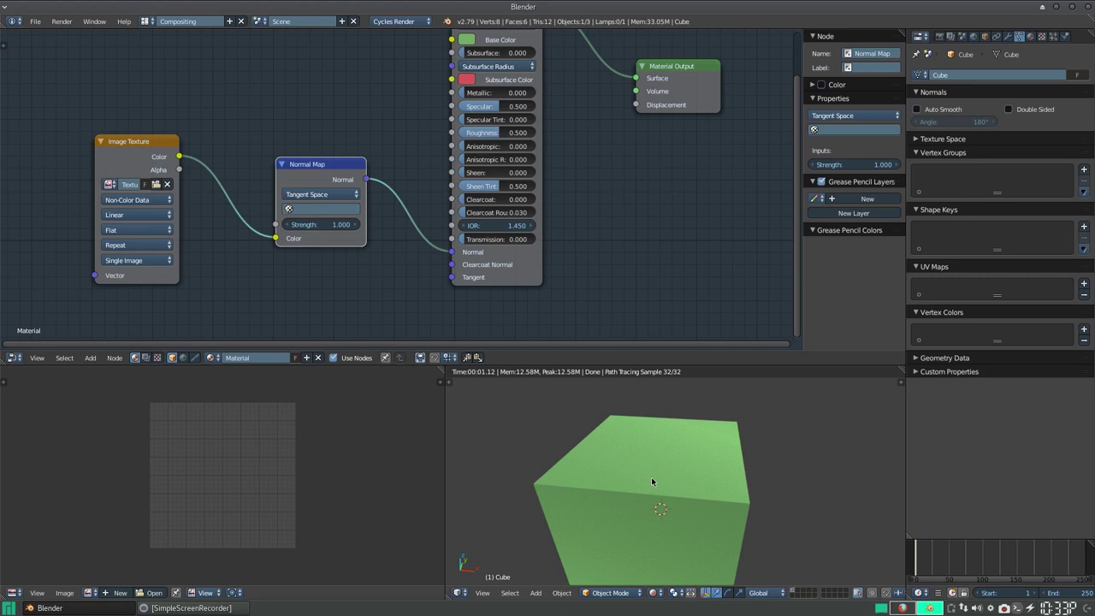
# Step: Unwrap the cube's mesh in Edit Mode to create a UV map
pyautogui.hotkey('shift', 'z')
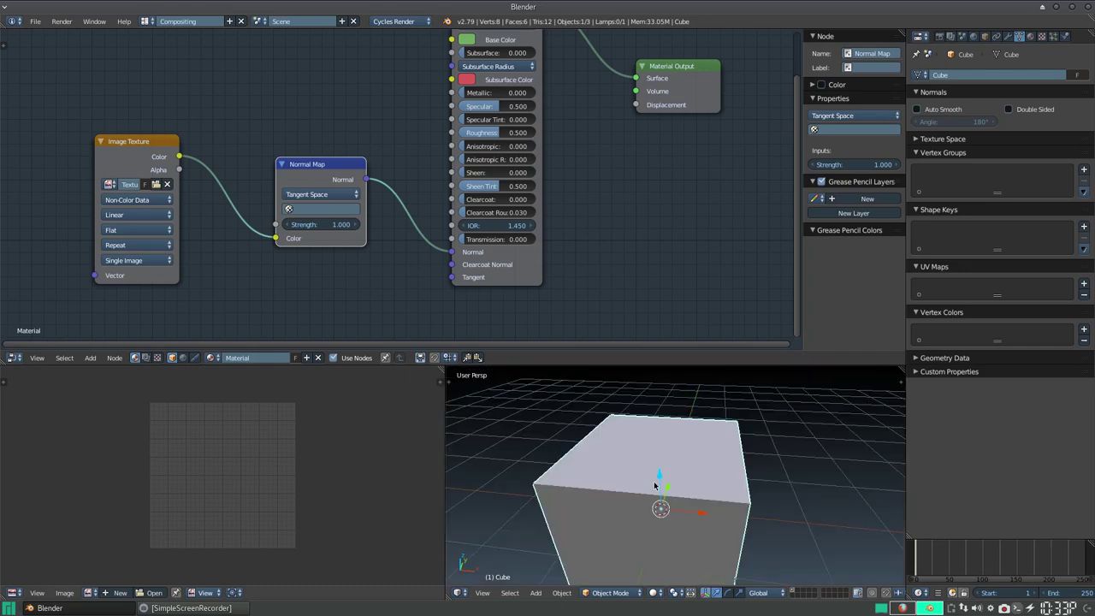
pyautogui.press('Tab')
pyautogui.press('u')
pyautogui.click(664, 460)
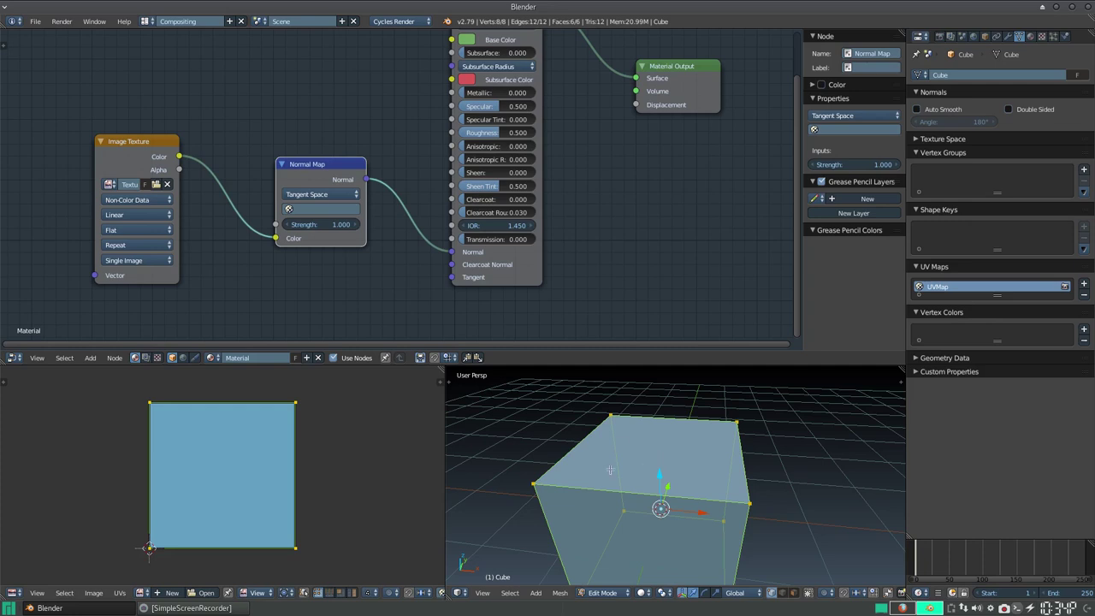
pyautogui.press('Tab')
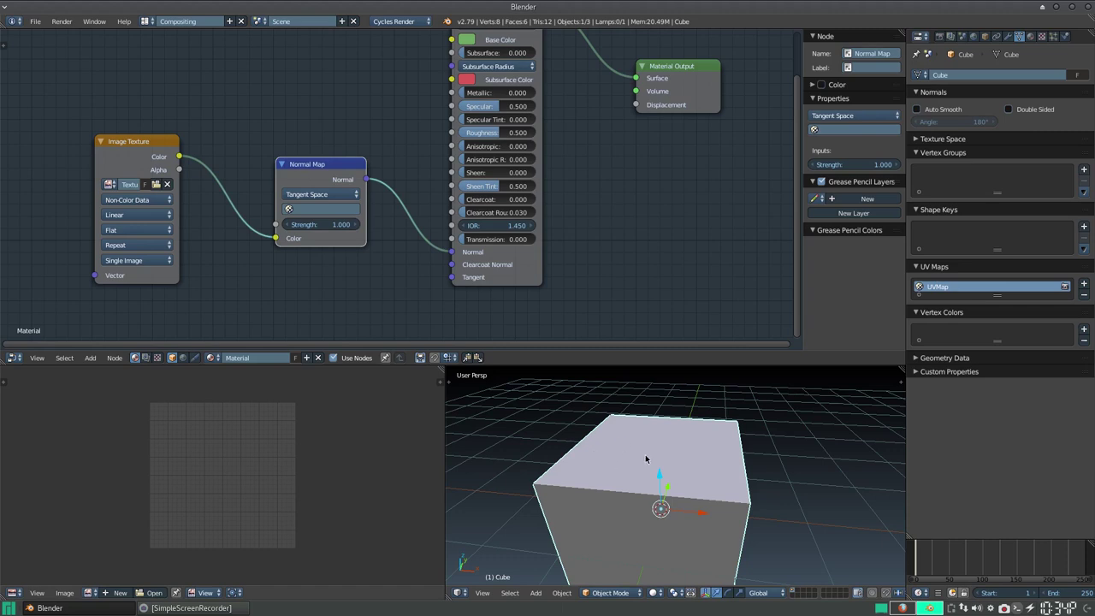
# Step: Preview the bumpy green cube in Cycles, then re-enter Edit Mode to check its UV layout
pyautogui.hotkey('shift', 'z')
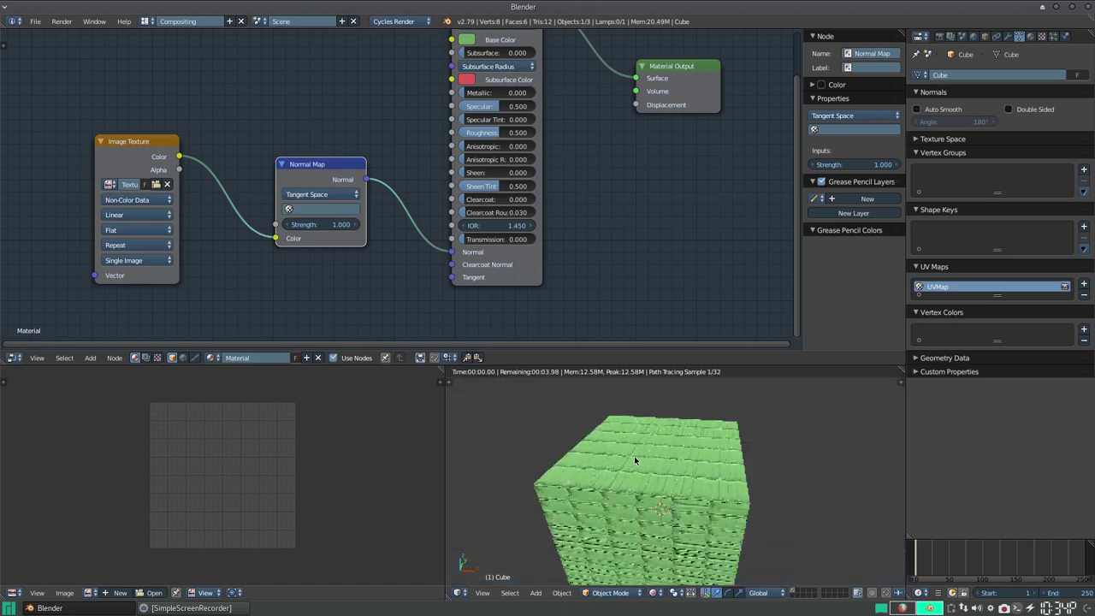
pyautogui.moveTo(635, 460)
pyautogui.mouseDown(button='middle')
pyautogui.moveTo(614, 443)
pyautogui.moveTo(621, 505)
pyautogui.mouseUp(button='middle')
pyautogui.scroll(4, 633, 504)
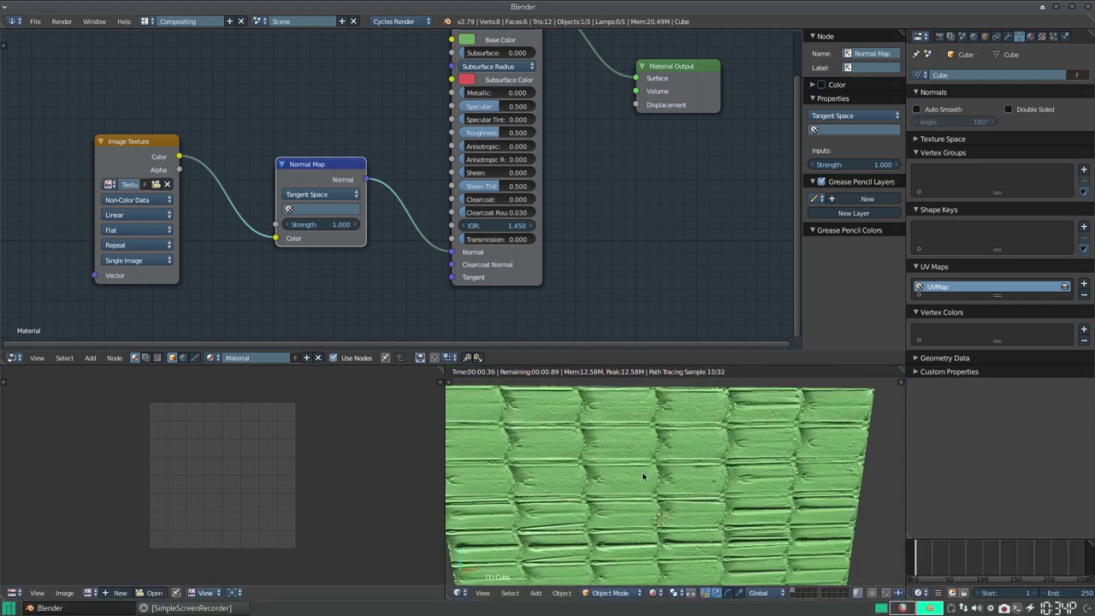
pyautogui.scroll(-4, 653, 494)
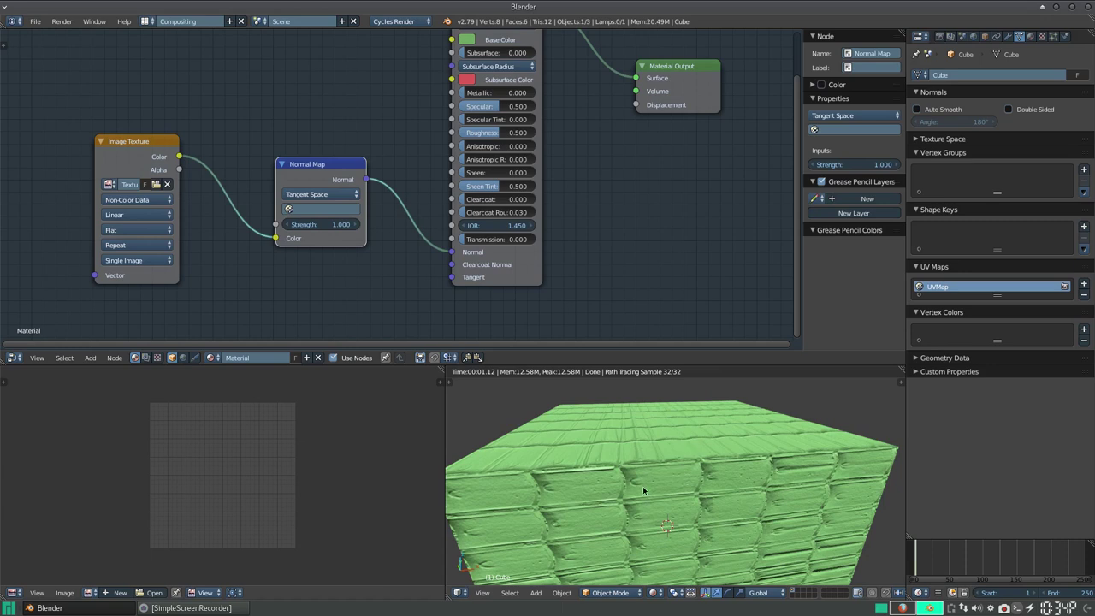
pyautogui.hotkey('shift', 'z')
pyautogui.moveTo(643, 486)
pyautogui.mouseDown(button='middle')
pyautogui.moveTo(587, 454)
pyautogui.moveTo(665, 481)
pyautogui.mouseUp(button='middle')
pyautogui.press('Tab')
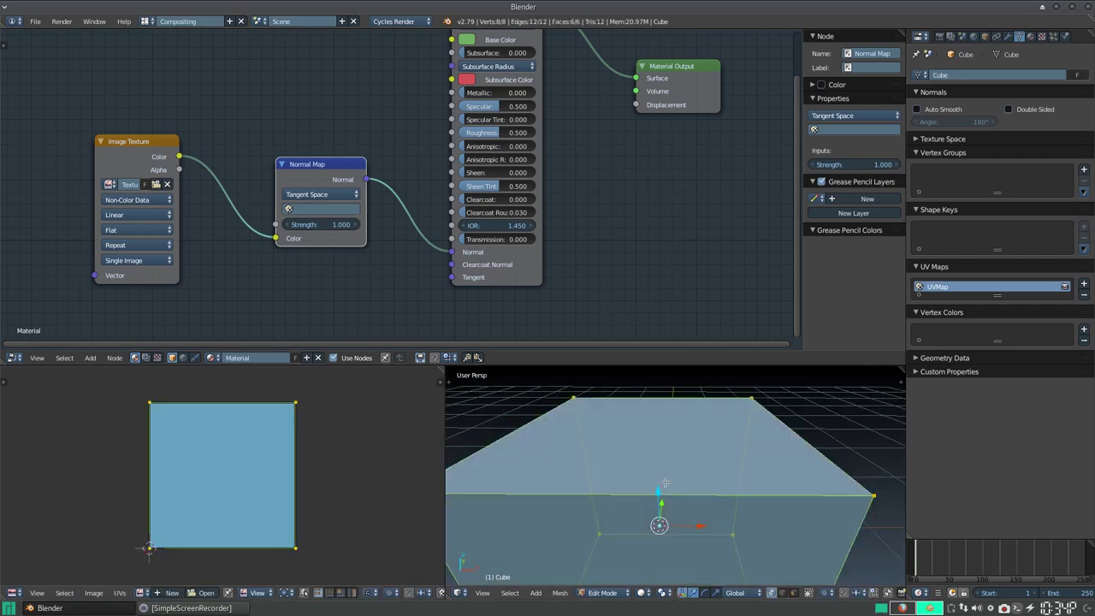
# Step: Return the cube to Object Mode and zoom out to a level view of its front
pyautogui.press('Tab')
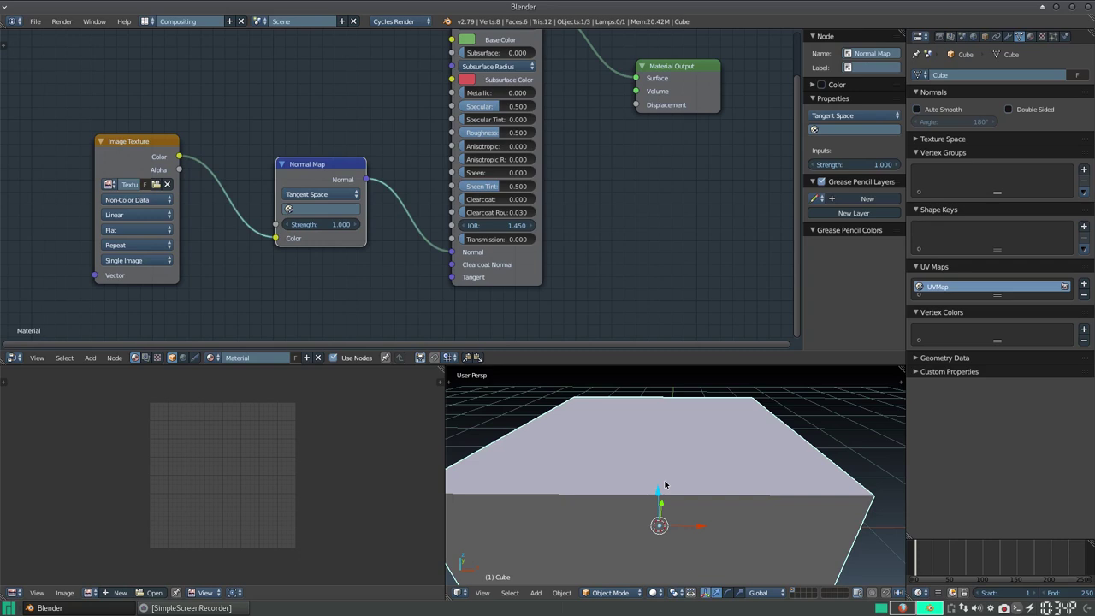
pyautogui.scroll(-1, 714, 479)
pyautogui.scroll(-1, 710, 483)
pyautogui.scroll(-1, 710, 486)
pyautogui.moveTo(710, 506); pyautogui.dragTo(704, 474, button='middle')
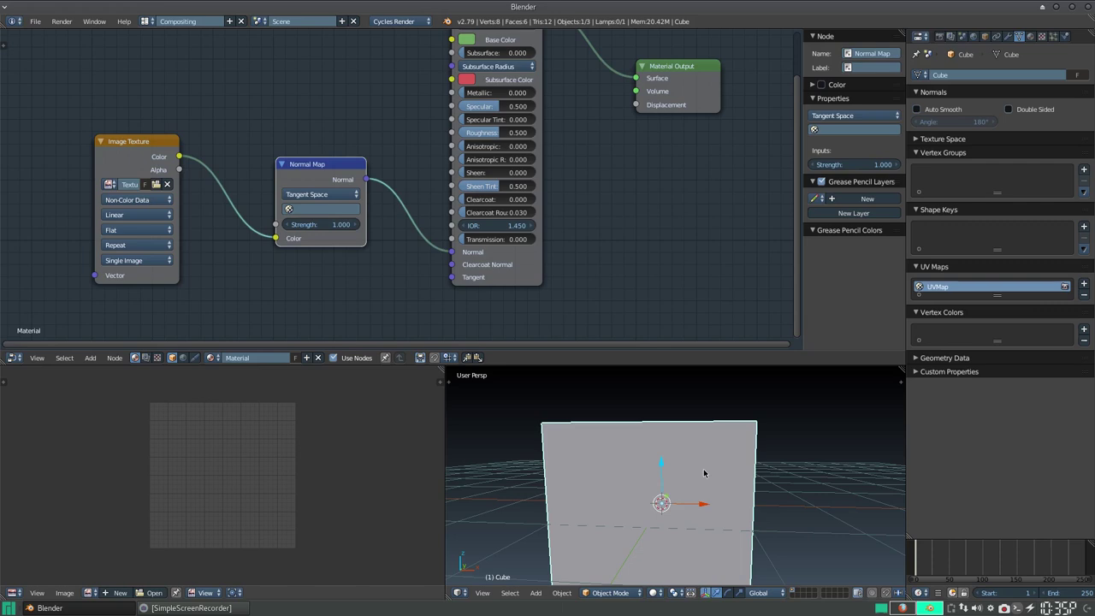
# Step: Switch to the Default layout and view the bumpy green cube in Cycles rendered shading
pyautogui.hotkey('ctrl', 'Right')
pyautogui.hotkey('shift', 'z')
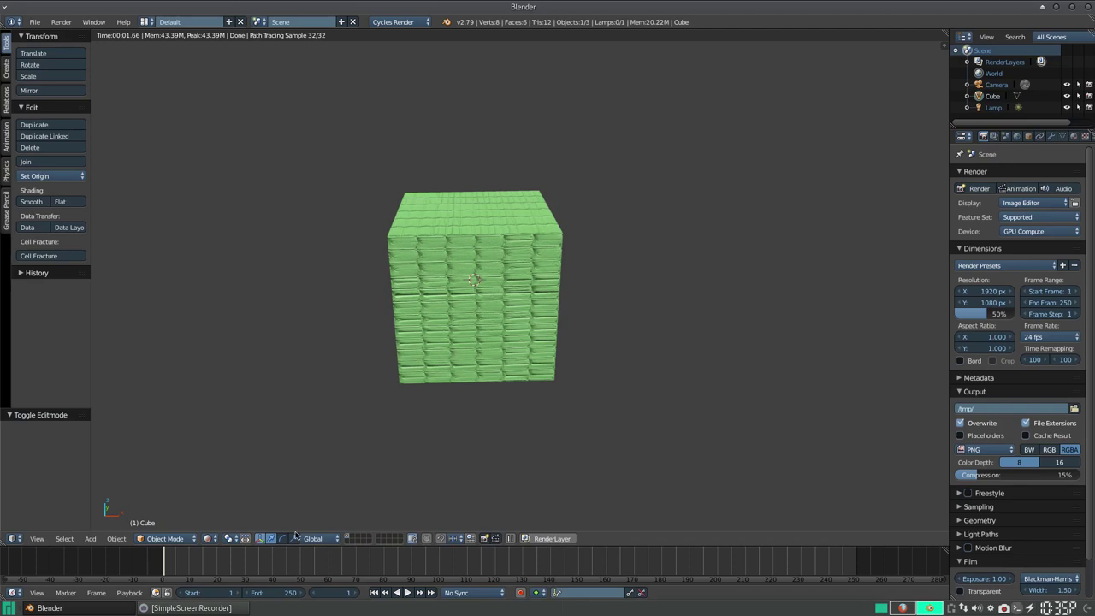
pyautogui.click(224, 609)
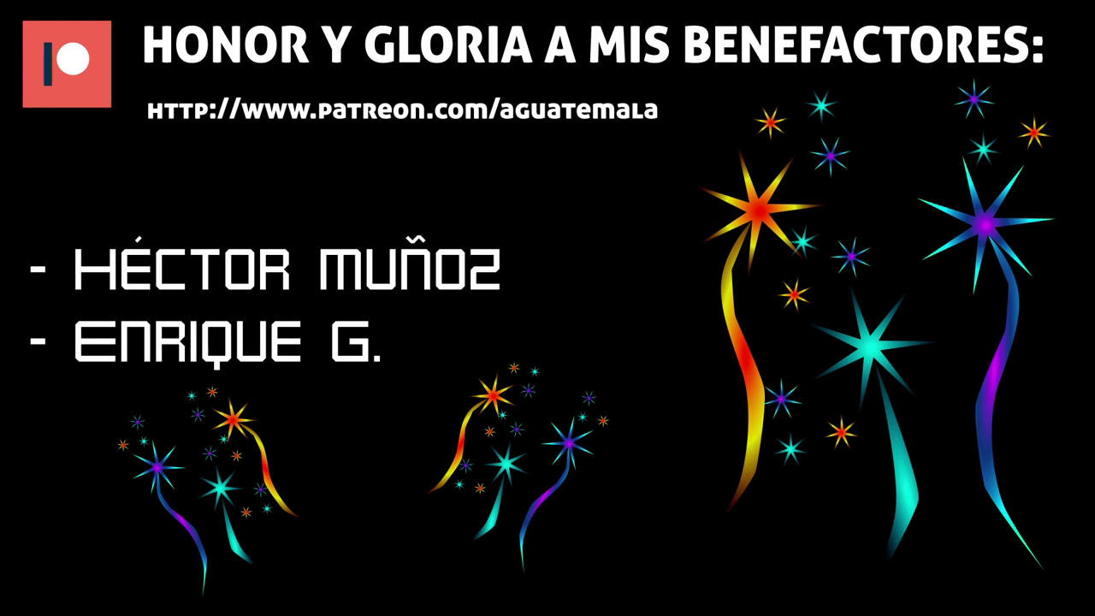